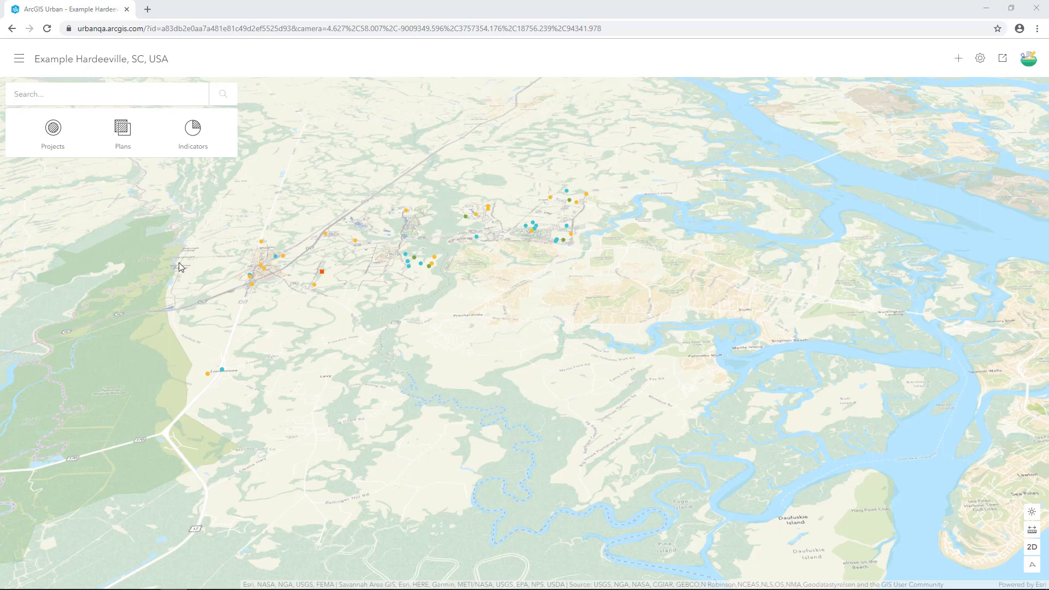
# Open the Millstone Tract PDD plan's Full Buildout phase and tilt the map onto its 3D buildings.
pyautogui.click(121, 129)
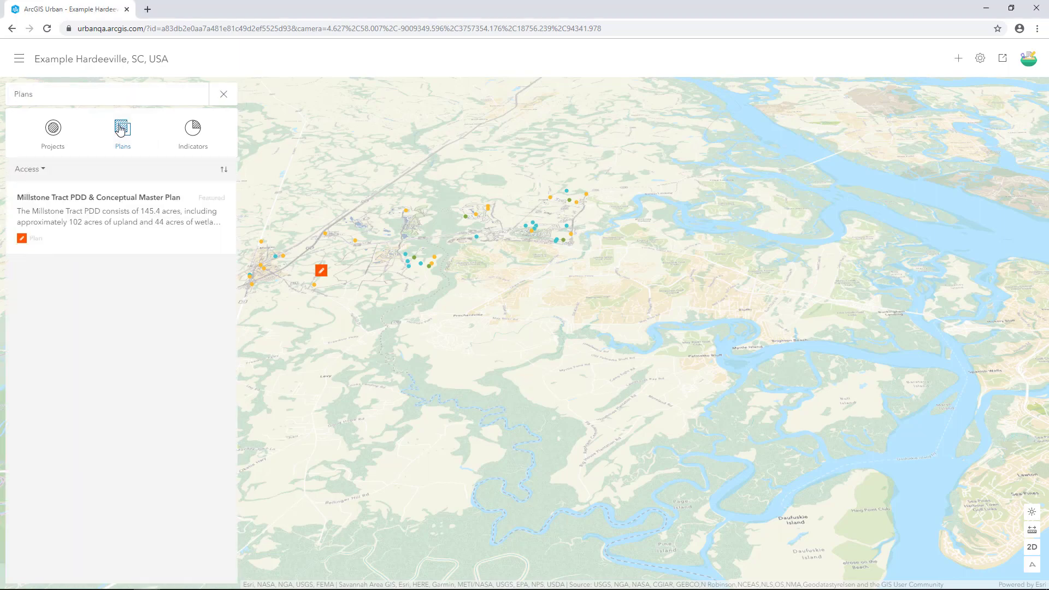
pyautogui.click(117, 202)
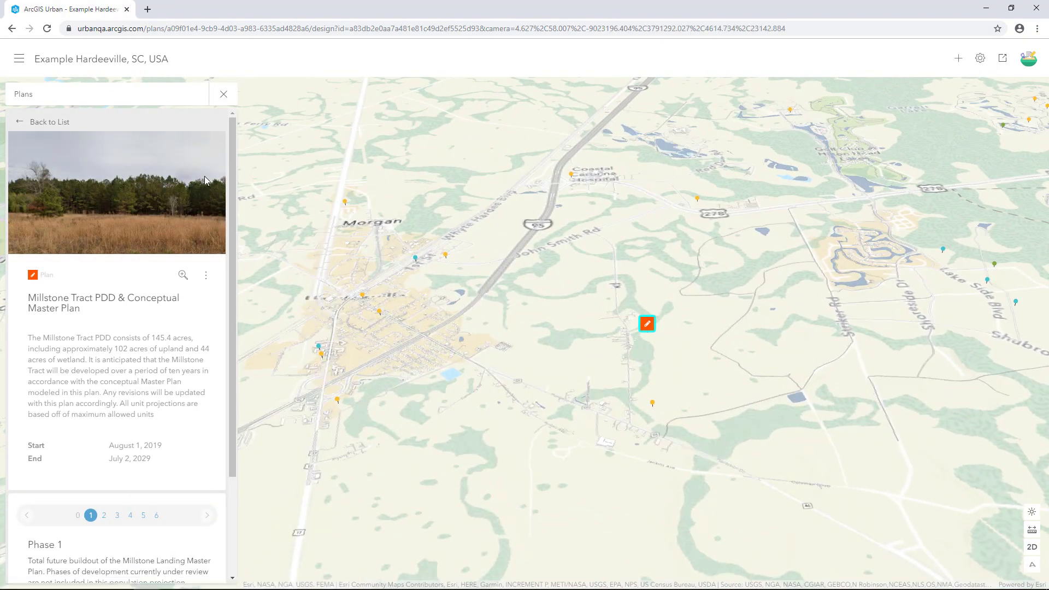
pyautogui.moveTo(231, 172); pyautogui.dragTo(232, 306)
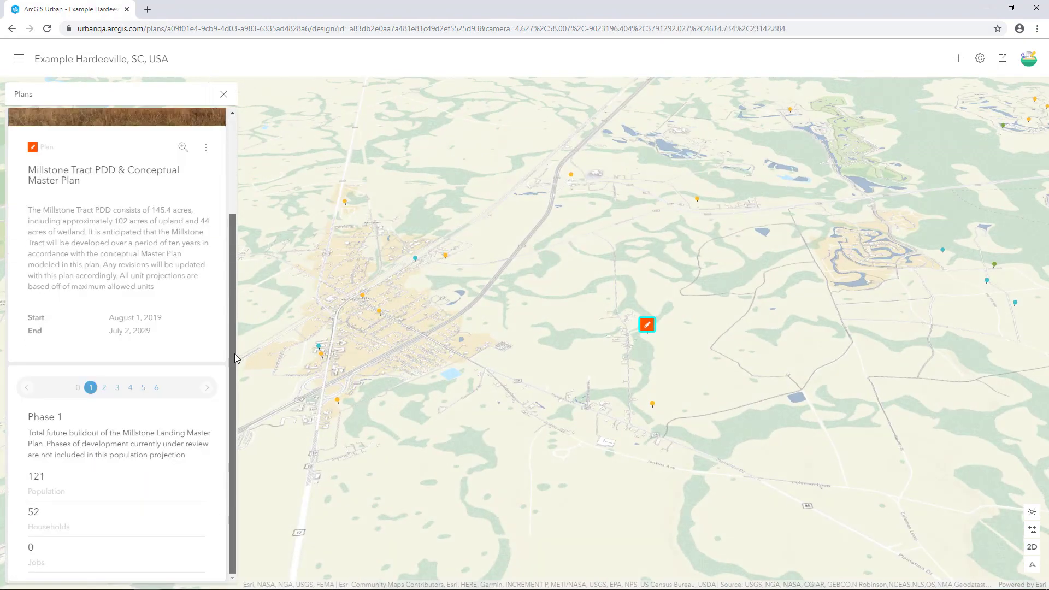
pyautogui.click(156, 388)
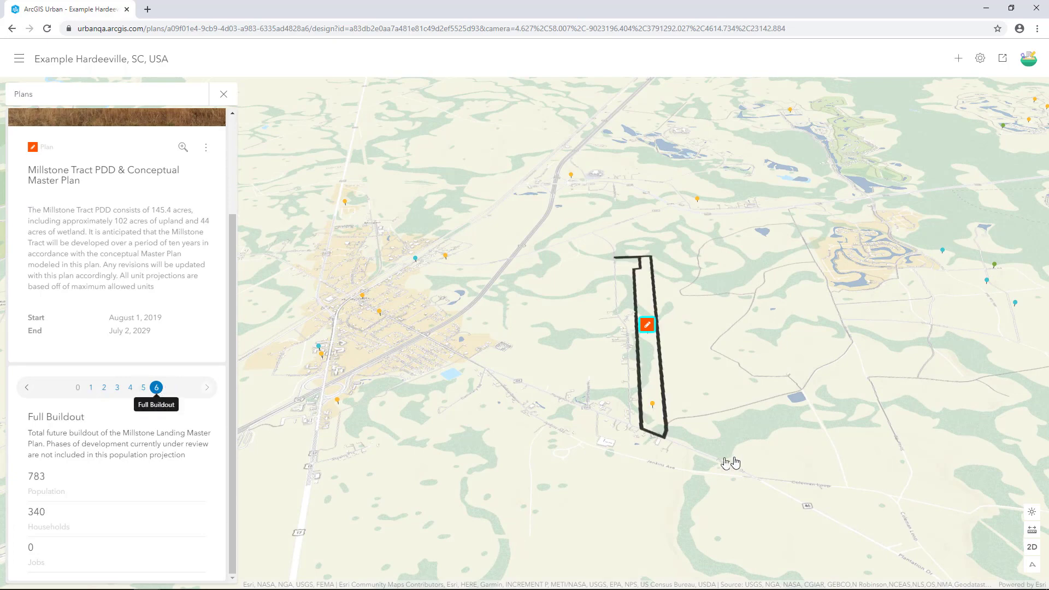
pyautogui.scroll(5, 662, 418)
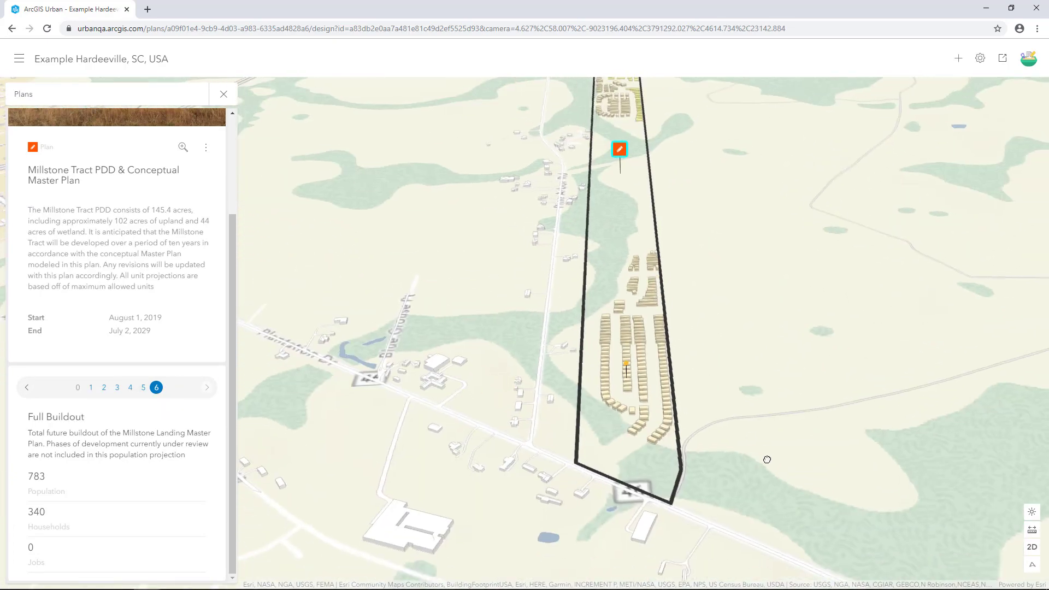
pyautogui.moveTo(662, 418); pyautogui.dragTo(403, 462, button='right')
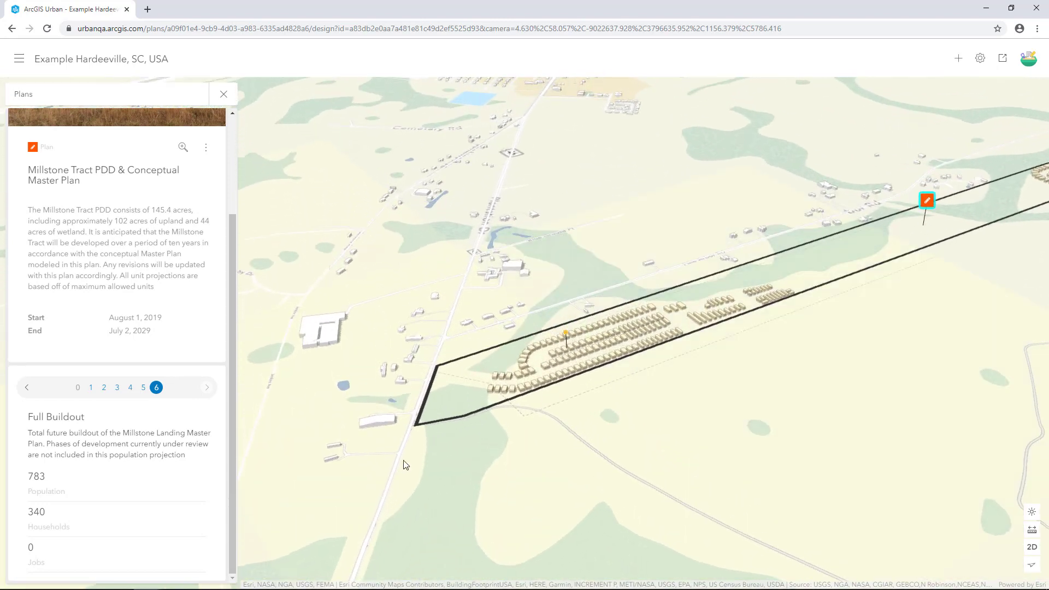
# Start a new zoning plan in a top-down map rotated to show the tract's western end.
pyautogui.click(955, 64)
pyautogui.click(922, 87)
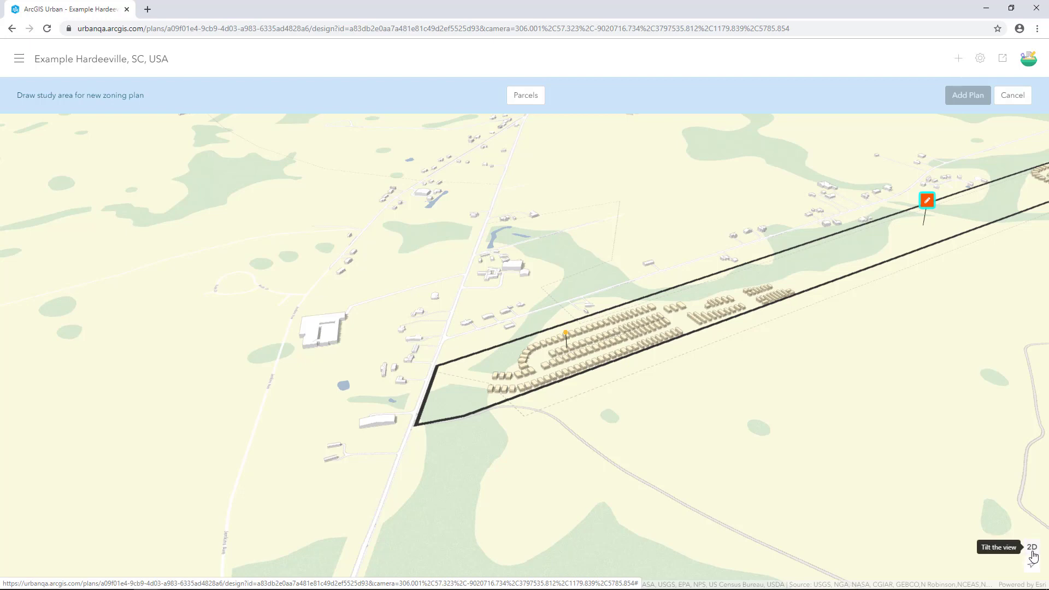
pyautogui.click(1033, 548)
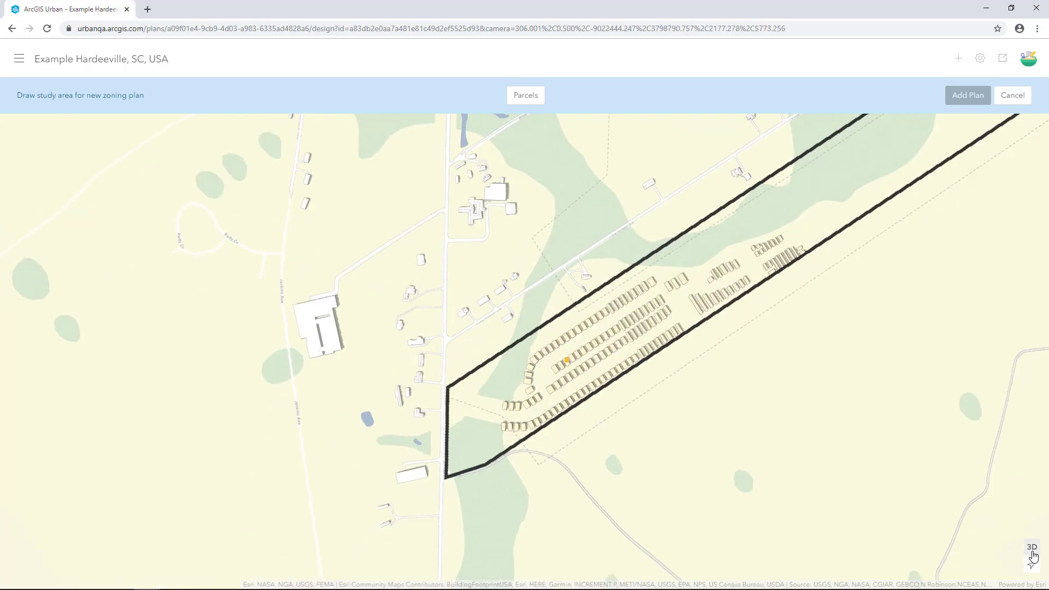
pyautogui.moveTo(945, 440); pyautogui.dragTo(922, 469)
pyautogui.moveTo(921, 469); pyautogui.dragTo(749, 476, button='right')
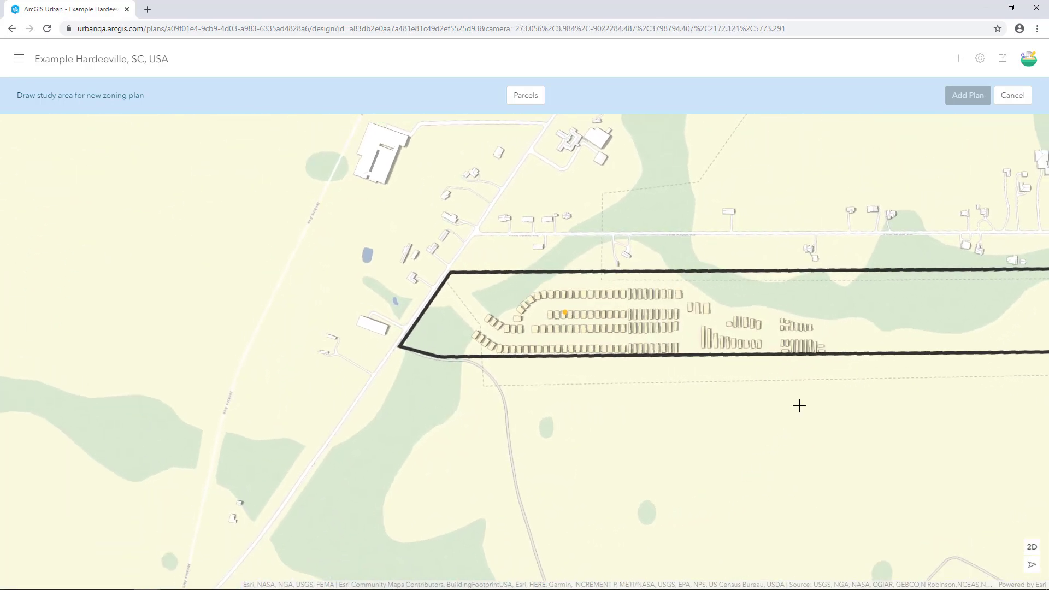
pyautogui.scroll(3, 781, 395)
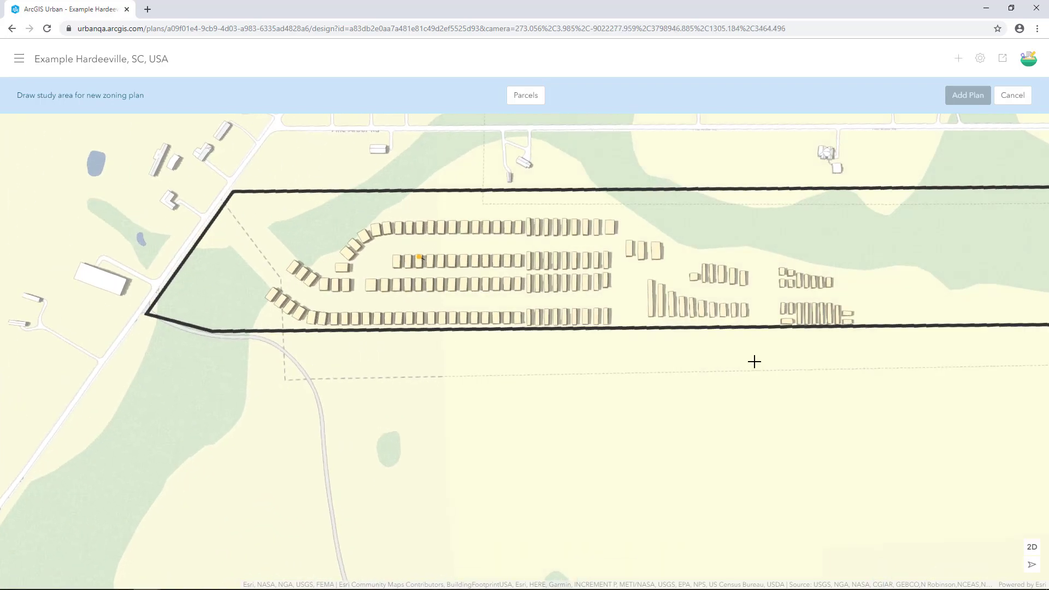
pyautogui.moveTo(755, 361); pyautogui.dragTo(660, 432)
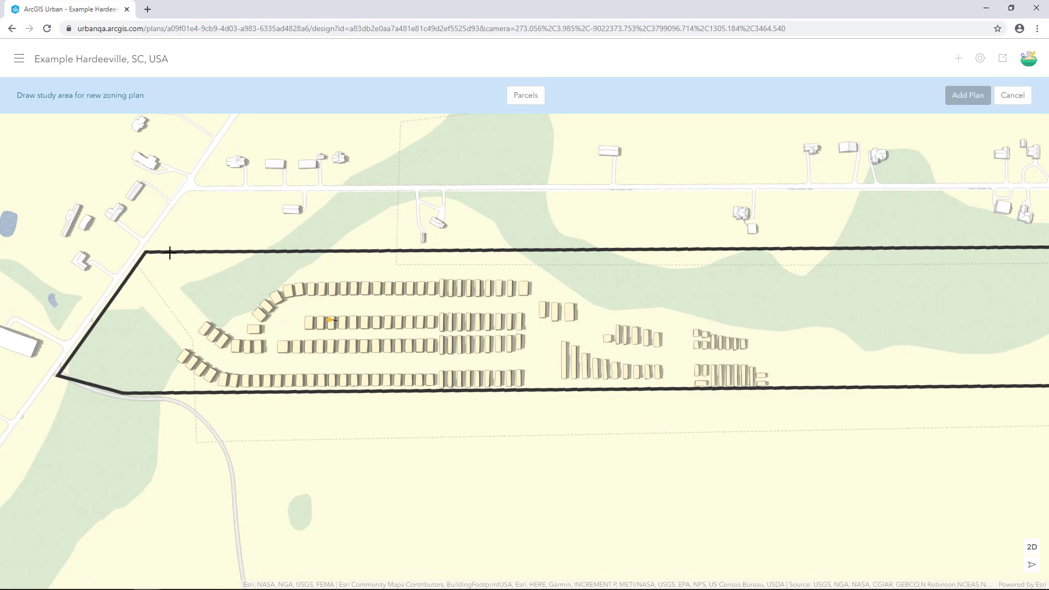
# Outline a five-corner study area around the western end of the Millstone tract.
pyautogui.click(148, 242)
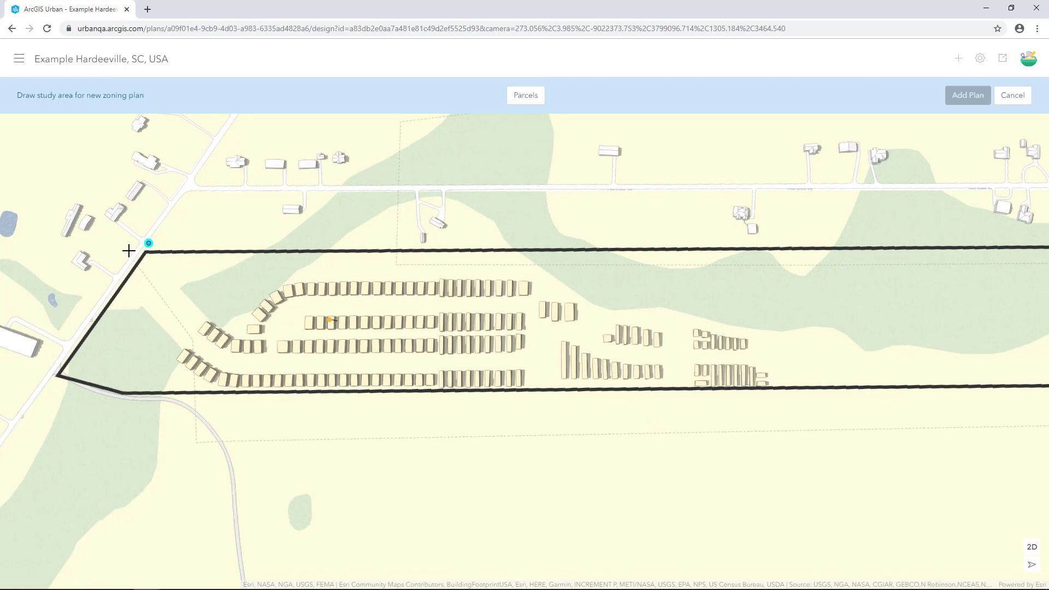
pyautogui.click(48, 379)
pyautogui.click(121, 405)
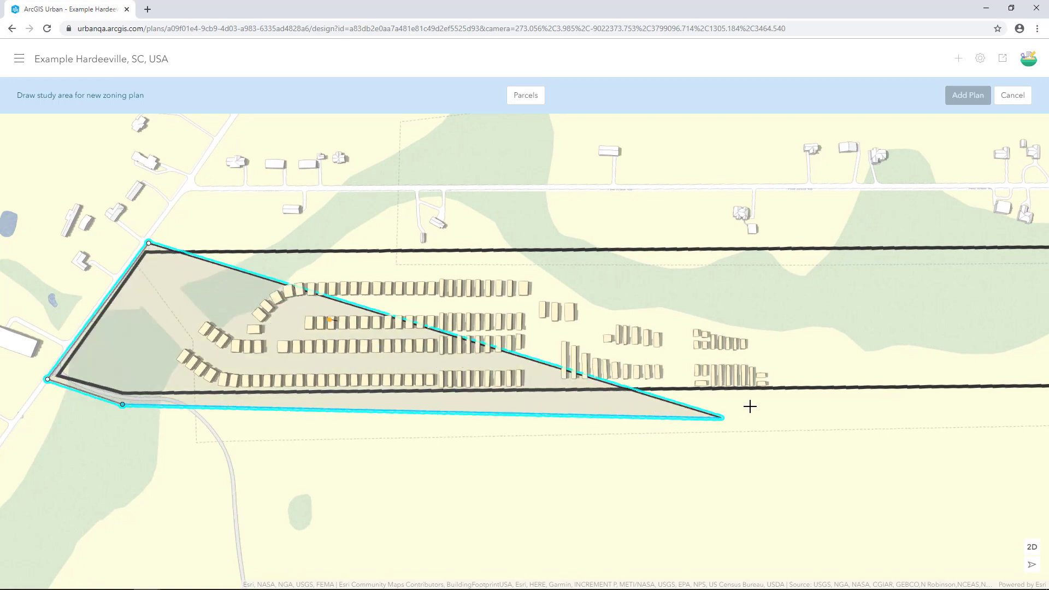
pyautogui.click(779, 394)
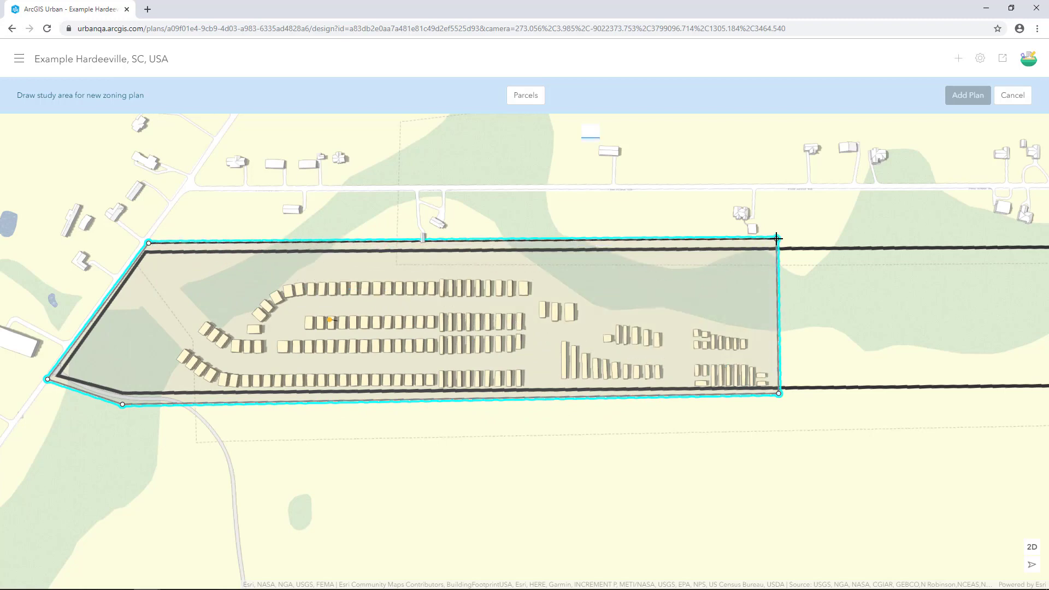
pyautogui.doubleClick(776, 239)
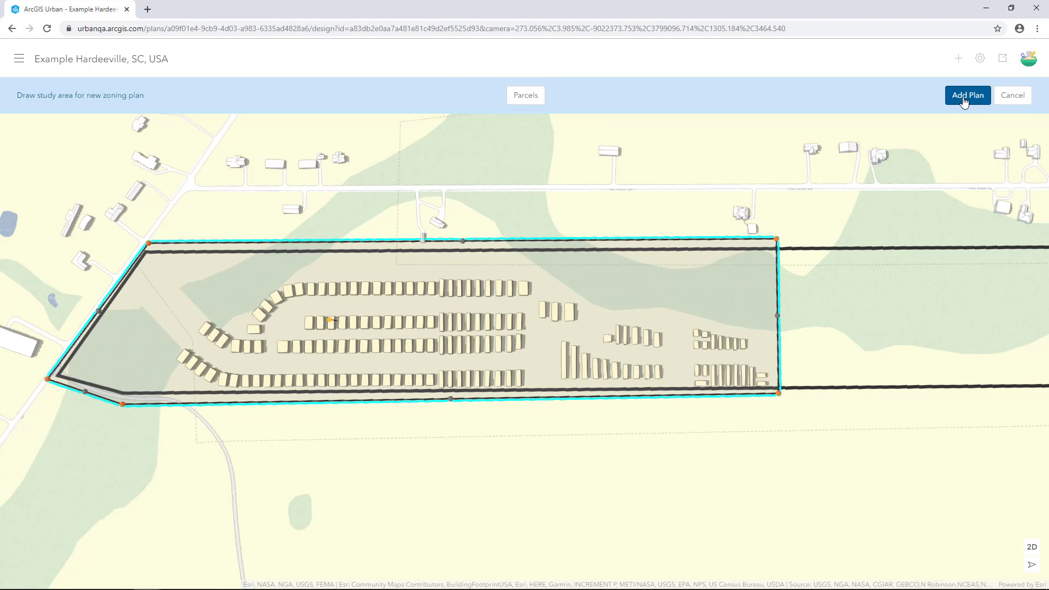
# Create the plan from the study area, naming it 'Millstone Tract Plan'.
pyautogui.click(966, 96)
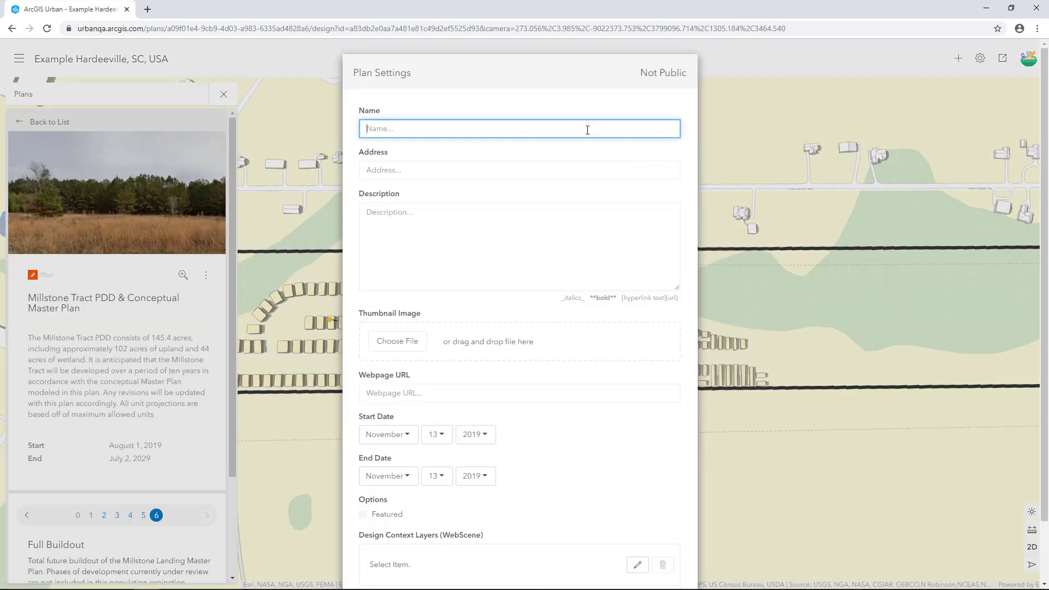
pyautogui.write('Millstone Tract Plan')
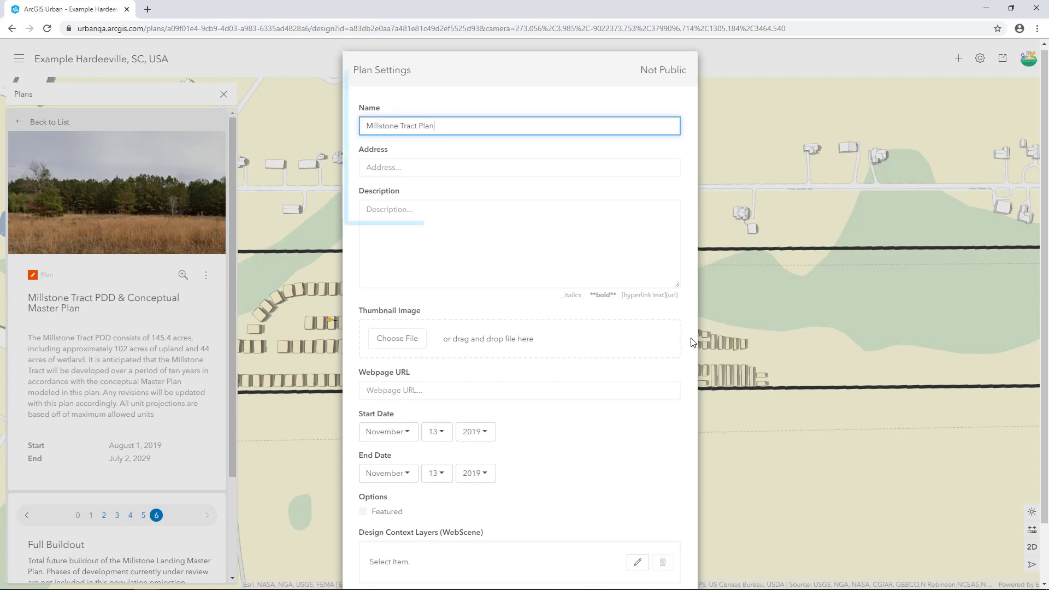
pyautogui.scroll(-2, 683, 343)
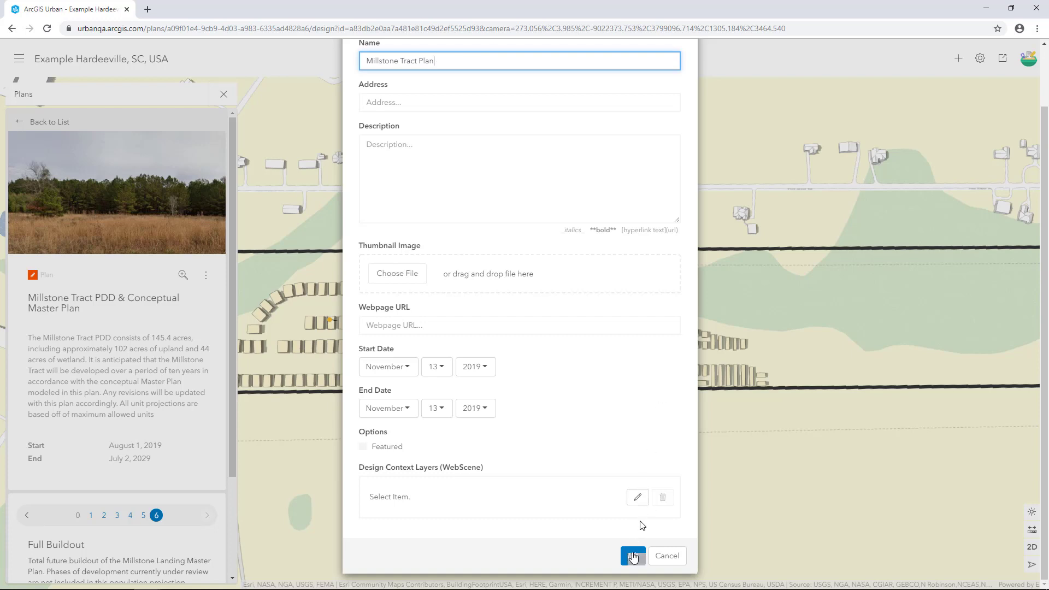
pyautogui.click(633, 556)
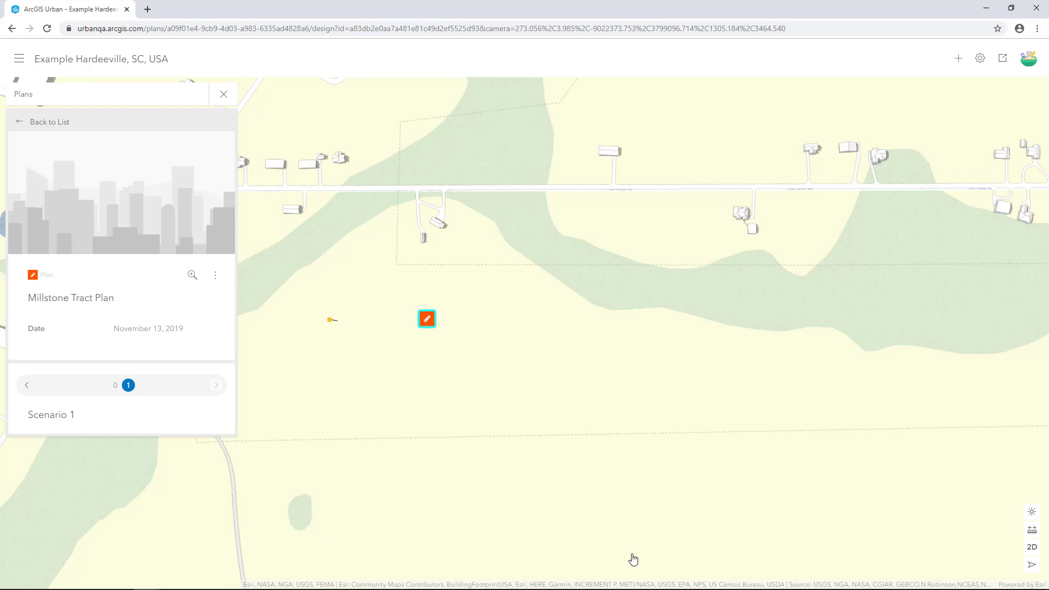
# Reopen the Millstone Tract Plan's settings via Configure and scroll to Design Context Layers.
pyautogui.click(215, 276)
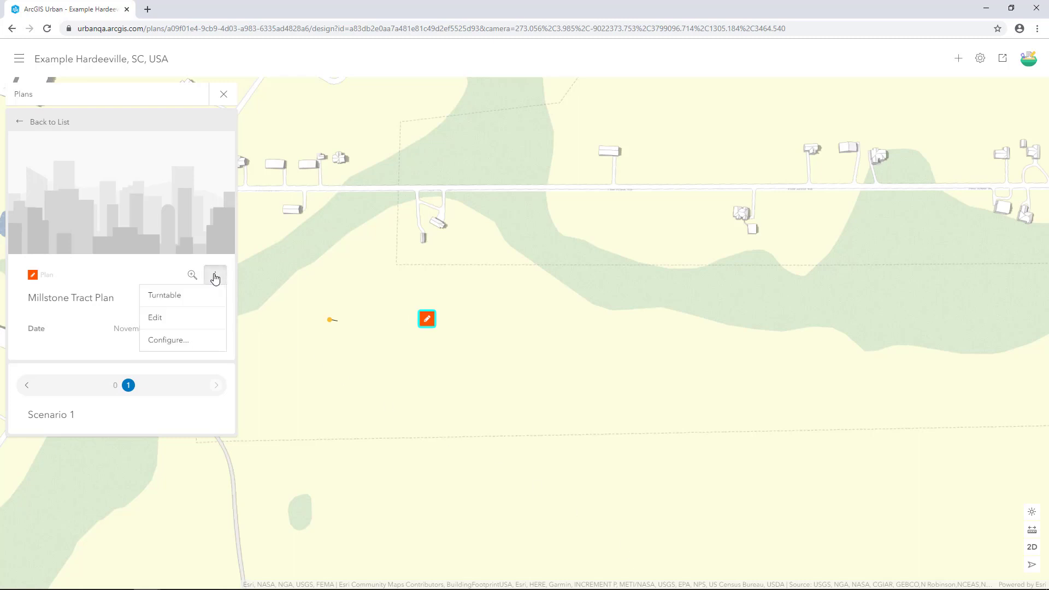
pyautogui.click(207, 344)
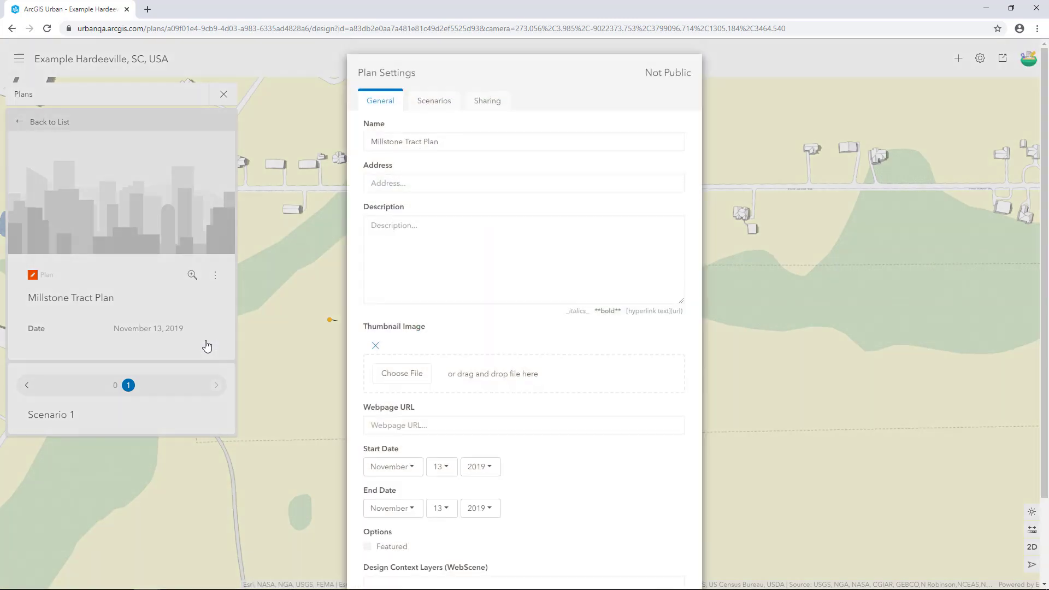
pyautogui.scroll(-1, 584, 343)
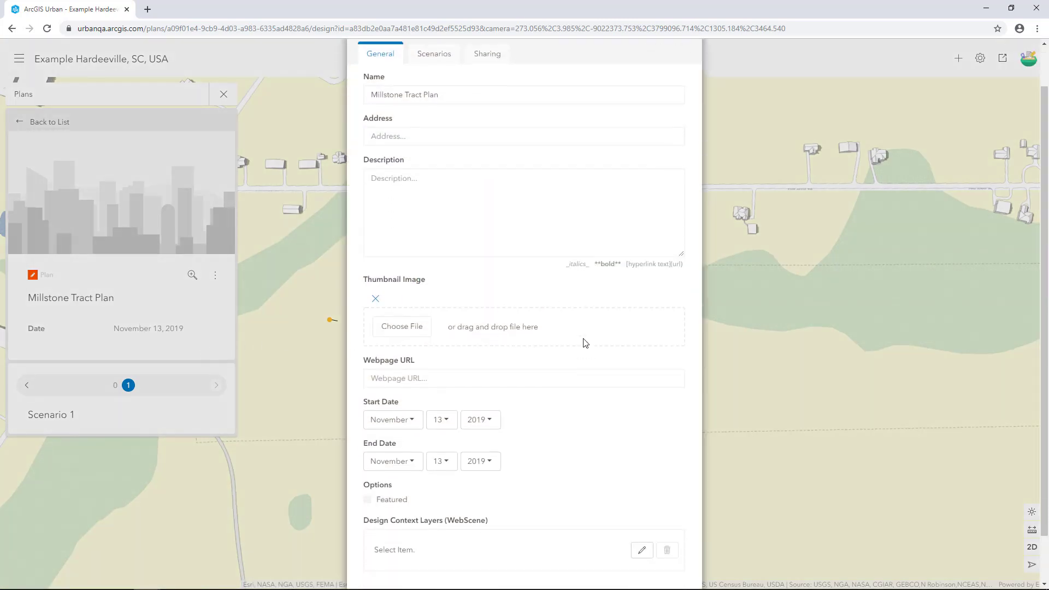
pyautogui.scroll(-1, 586, 343)
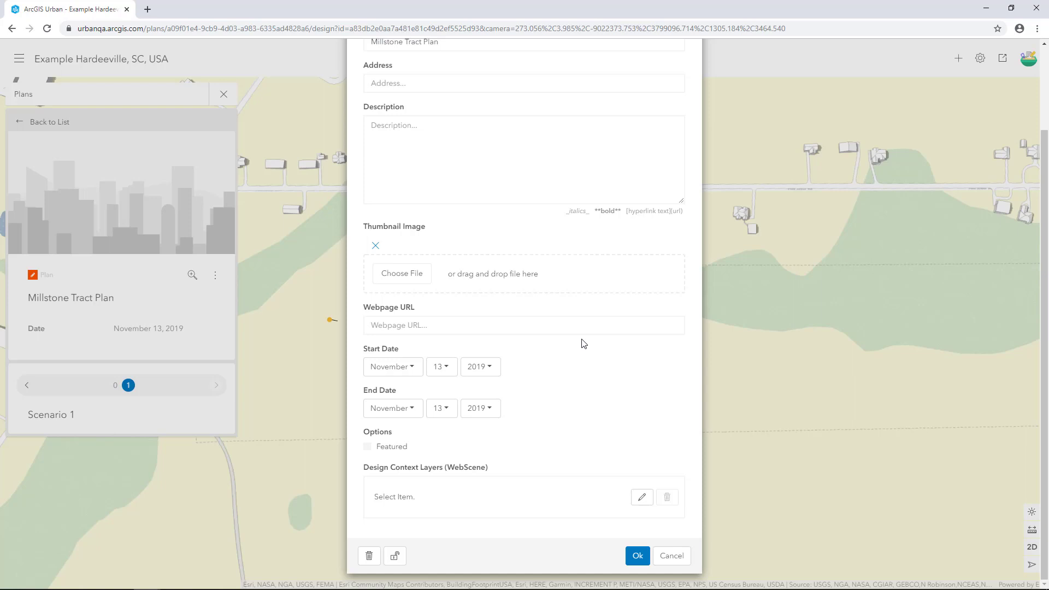
# Choose the ArcGIS Online web scene 'Millstone Context Layers' as the design context.
pyautogui.click(642, 498)
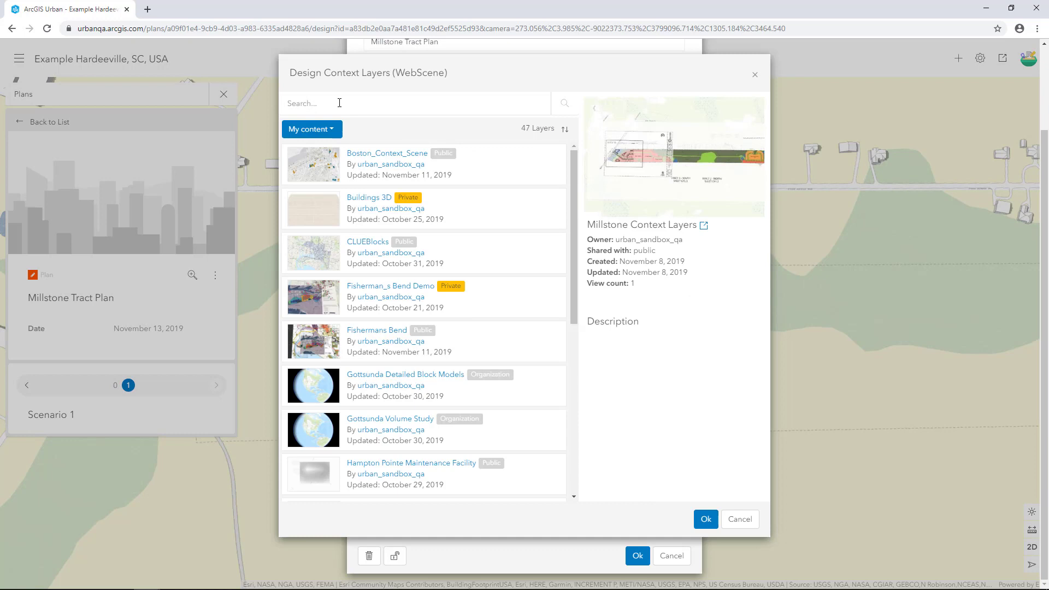
pyautogui.click(332, 132)
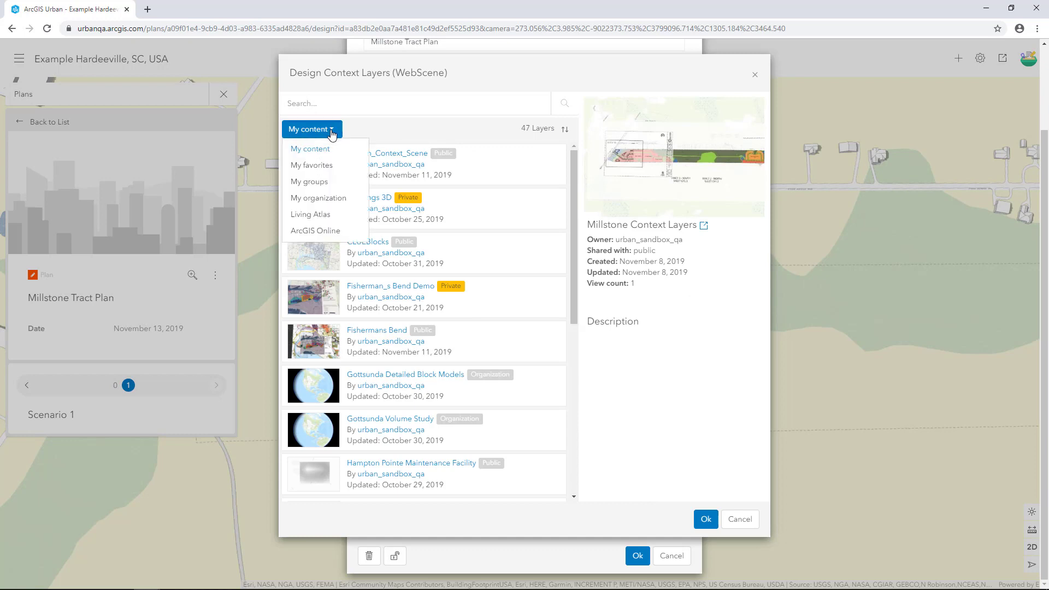
pyautogui.click(336, 232)
pyautogui.click(330, 104)
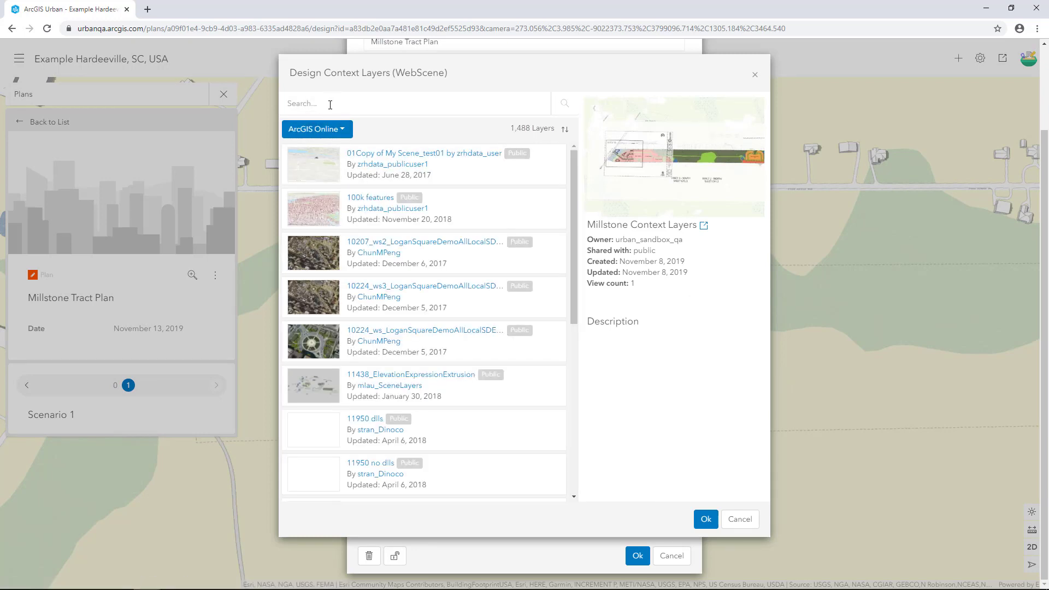
pyautogui.write('Millstone Context Layers')
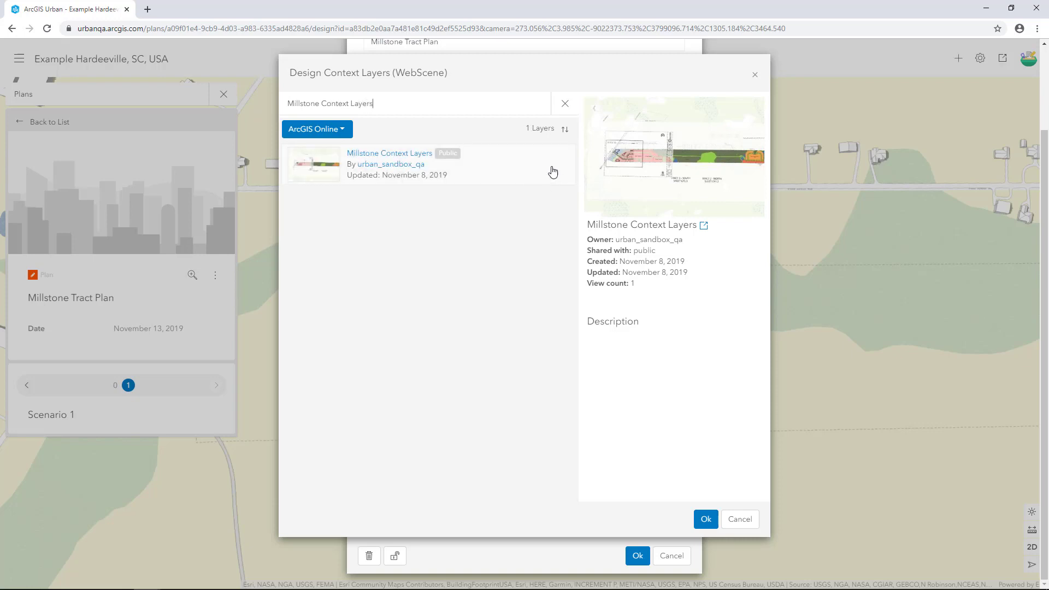
pyautogui.click(710, 521)
# Check Scenario 1 on the Scenarios tab, then confirm the plan settings with Ok.
pyautogui.scroll(2, 648, 382)
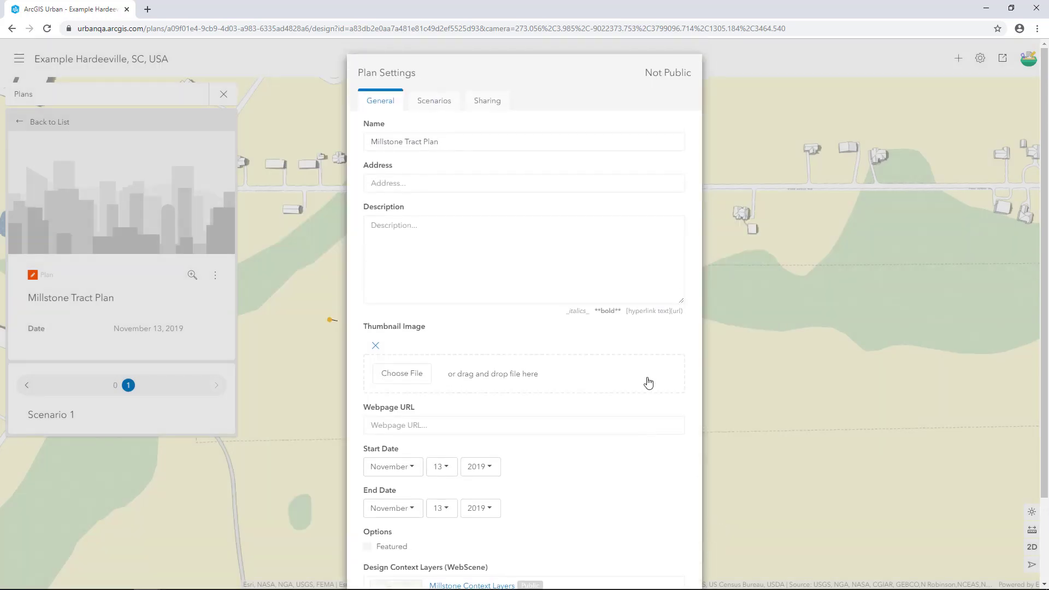
pyautogui.click(429, 104)
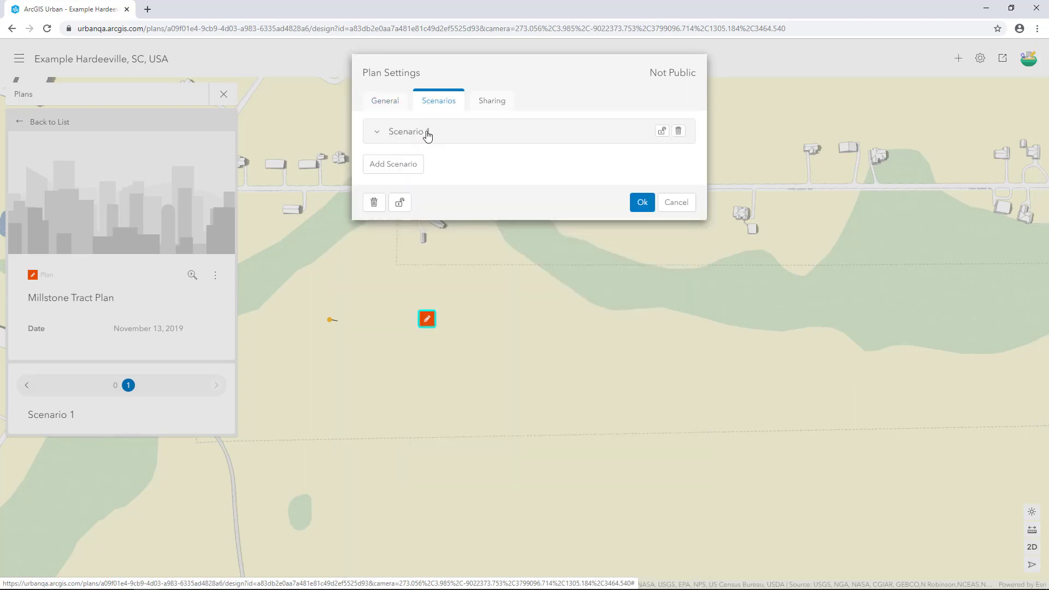
pyautogui.click(427, 134)
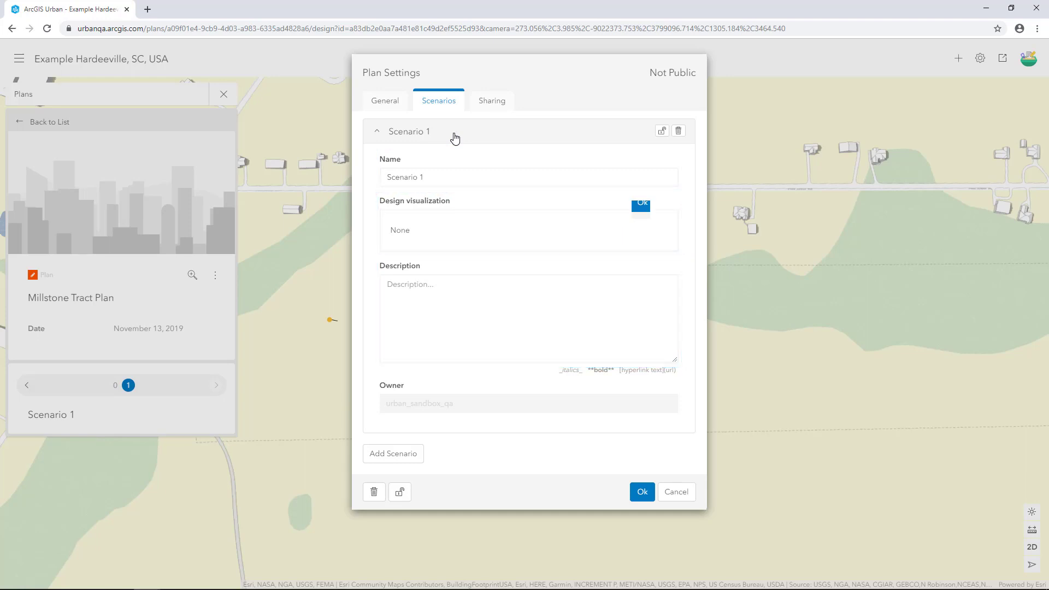
pyautogui.click(455, 138)
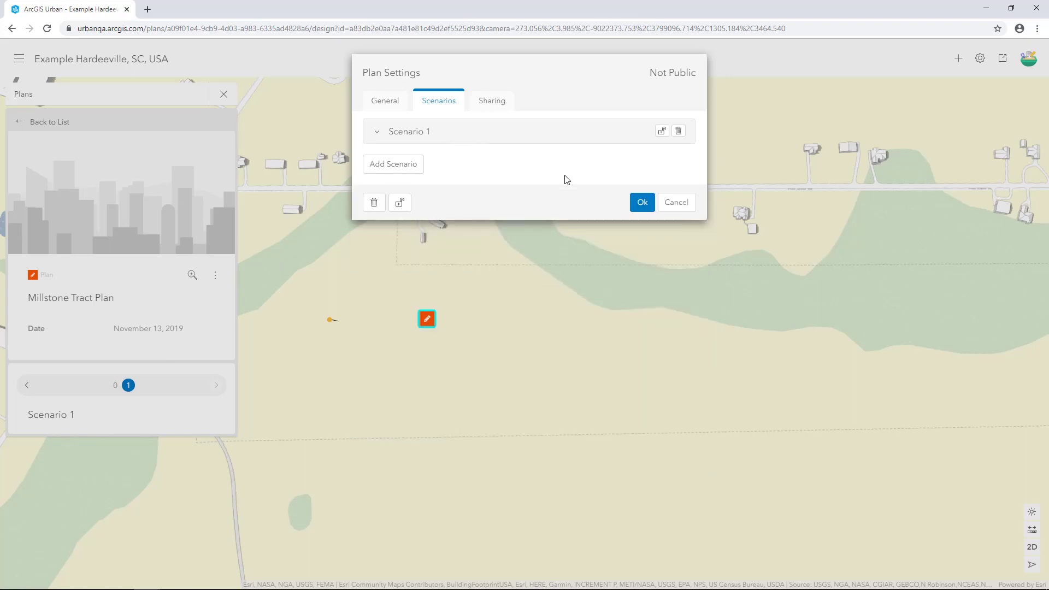
pyautogui.click(640, 203)
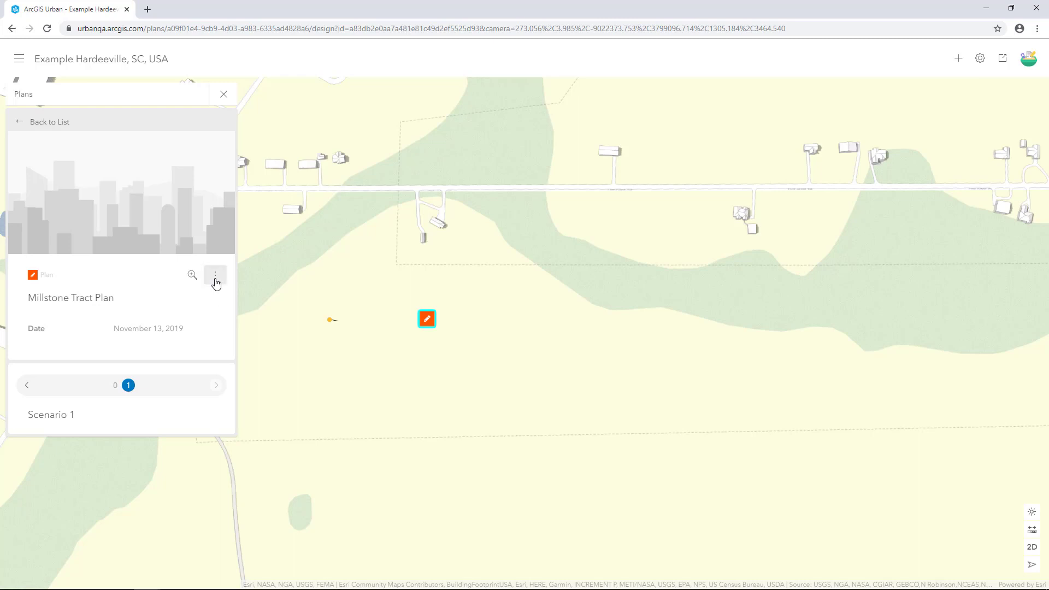
# Edit the Millstone Tract Plan and select the purple PDD-MT zone under Zoning.
pyautogui.click(215, 275)
pyautogui.click(161, 318)
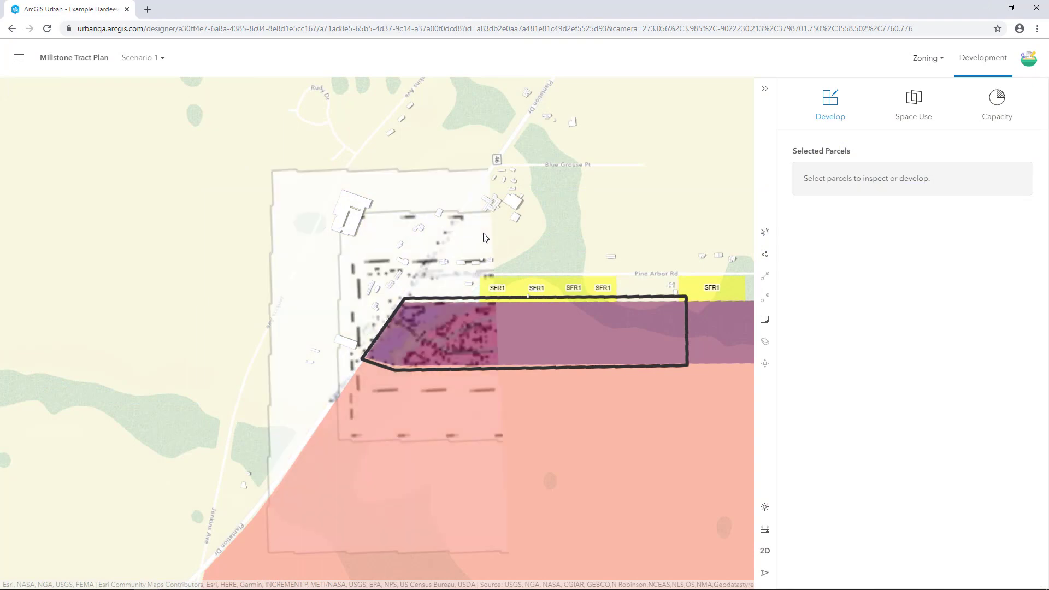
pyautogui.scroll(5, 332, 282)
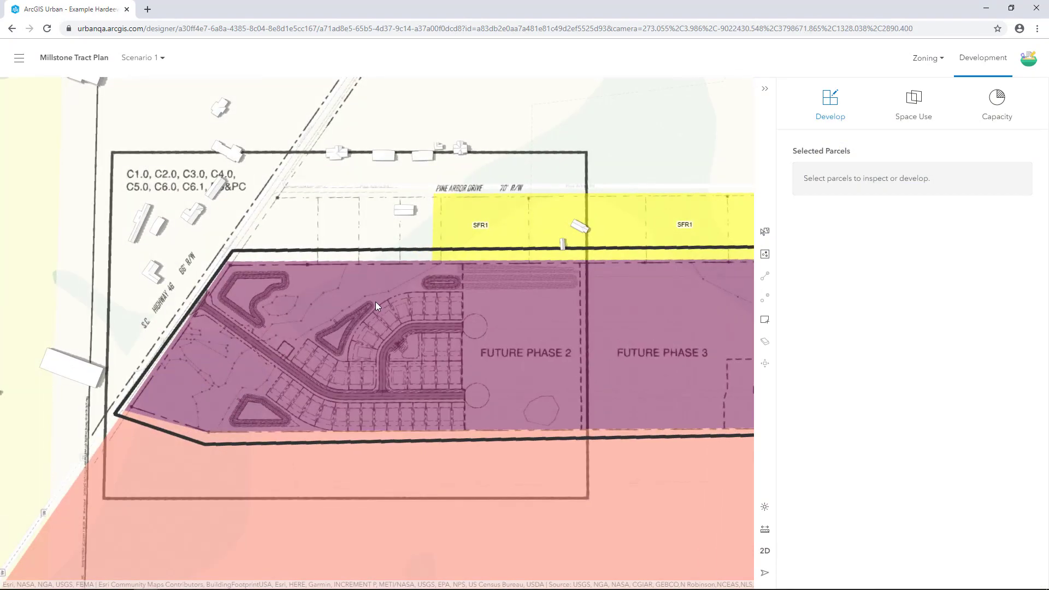
pyautogui.click(917, 64)
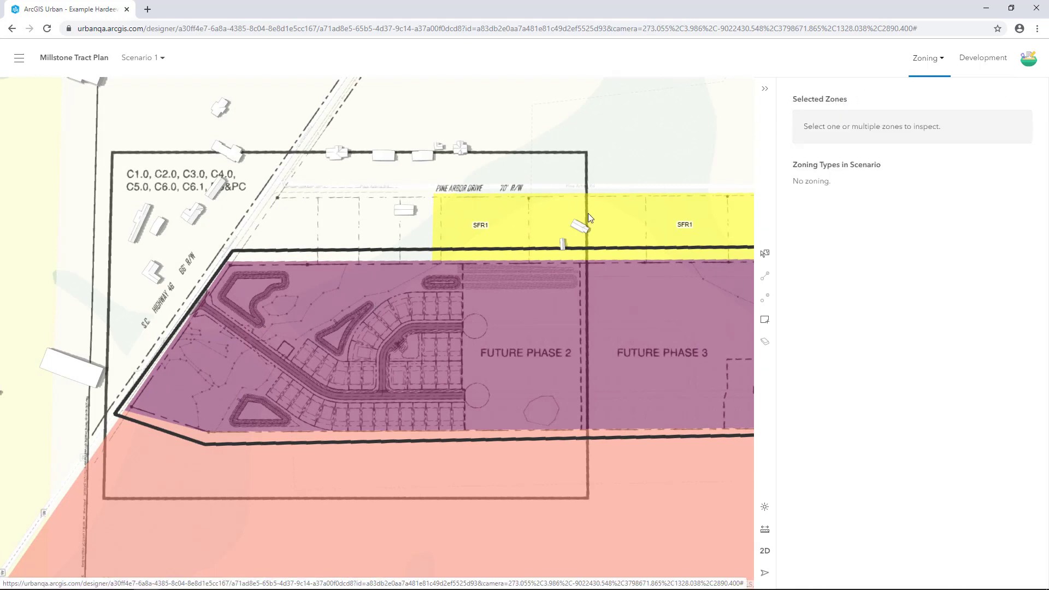
pyautogui.click(397, 320)
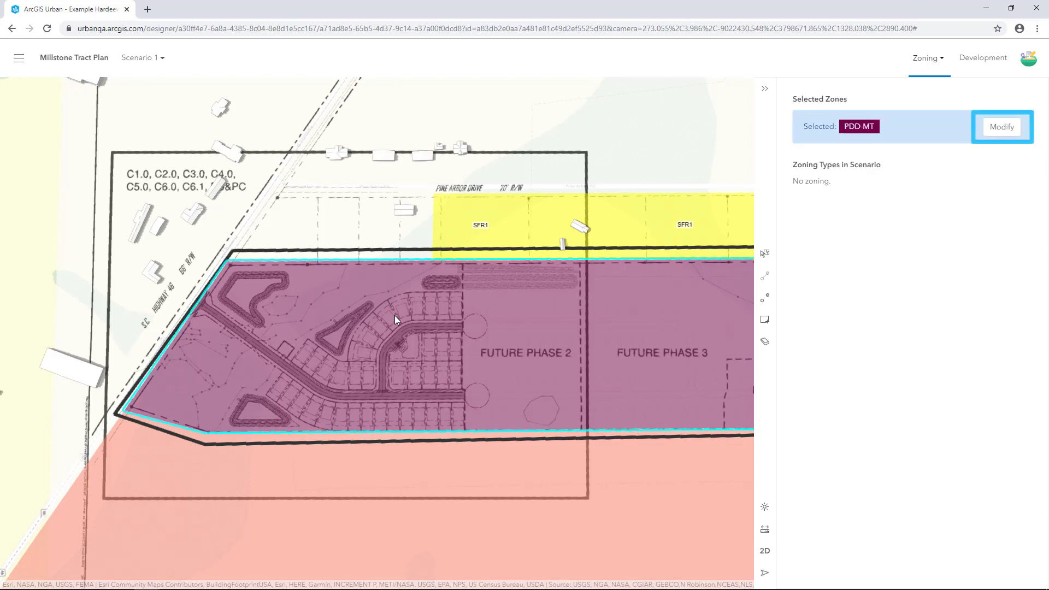
# Inspect the PDD-MT zoning type's Tier 1 settings: 0 ft setbacks, any space use.
pyautogui.click(1001, 130)
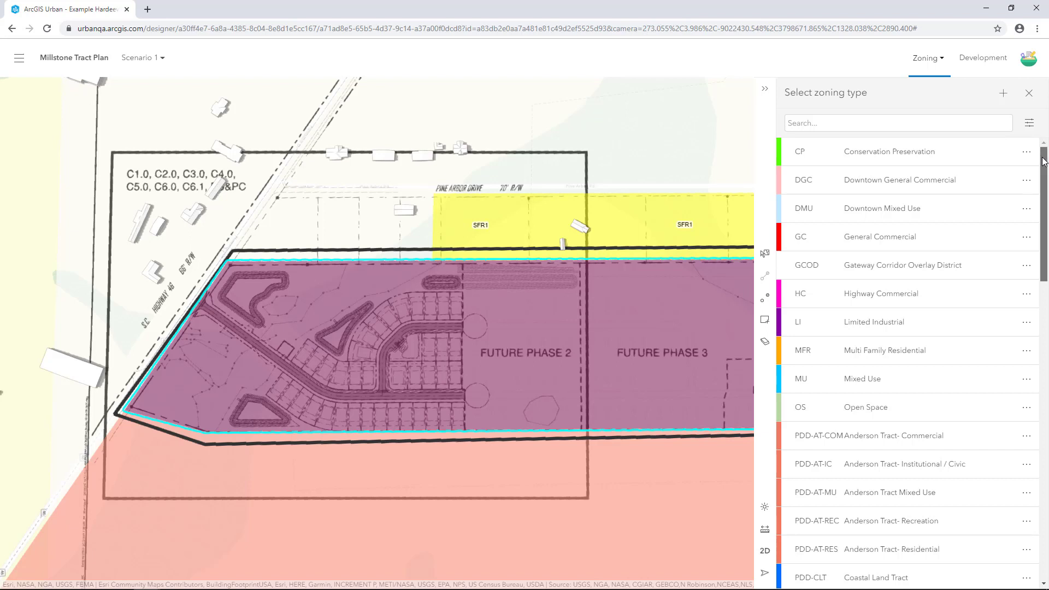
pyautogui.moveTo(1044, 161); pyautogui.dragTo(1026, 338)
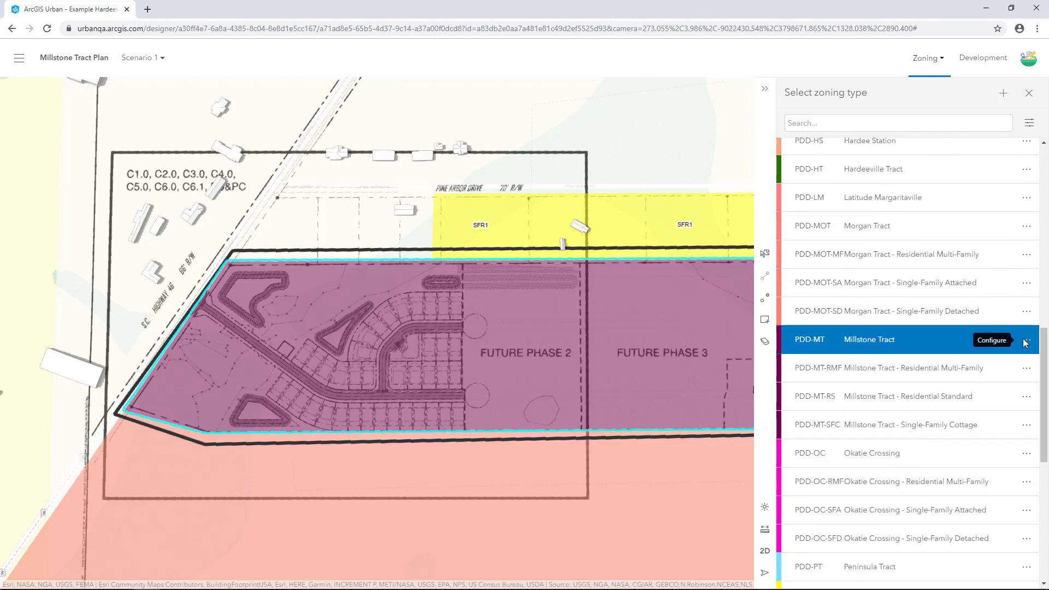
pyautogui.click(1026, 341)
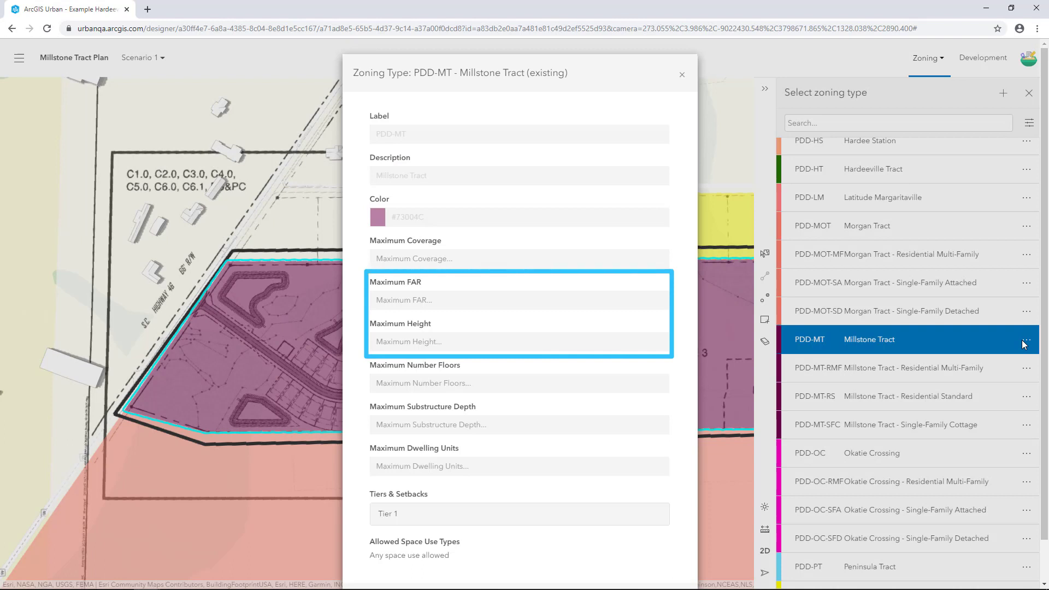
pyautogui.scroll(-1, 546, 317)
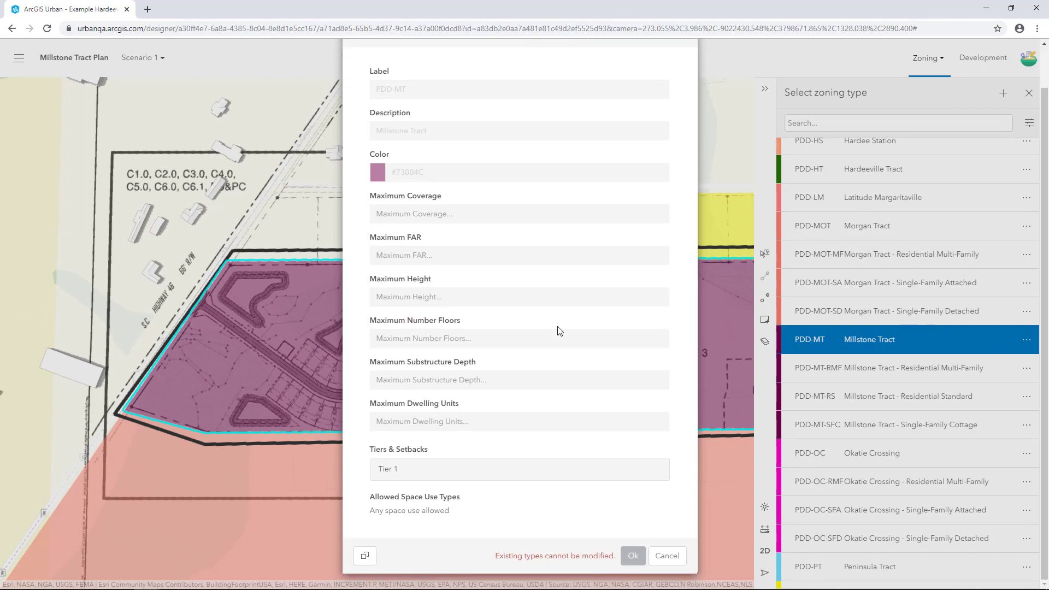
pyautogui.click(392, 474)
pyautogui.scroll(-5, 351, 404)
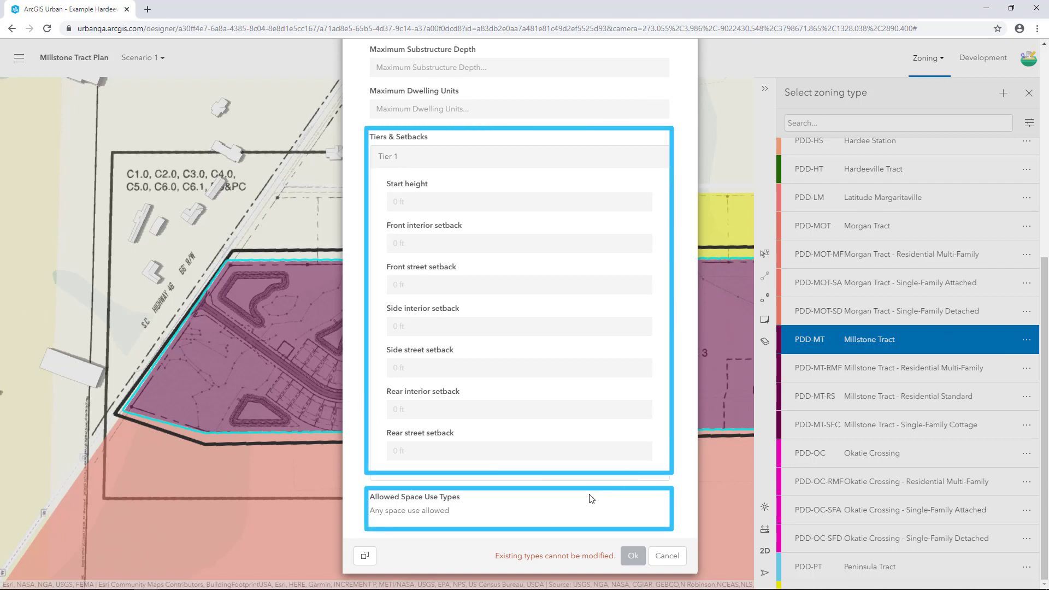
pyautogui.click(667, 555)
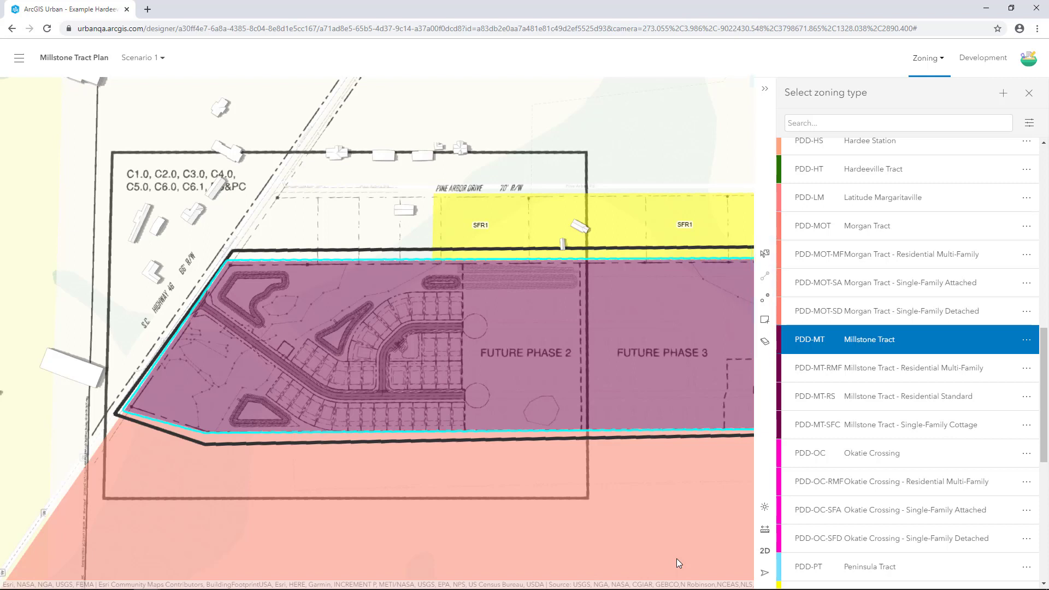
# Cut the PDD-MT zone with a vertical line along the Future Phase 2 western edge.
pyautogui.click(767, 92)
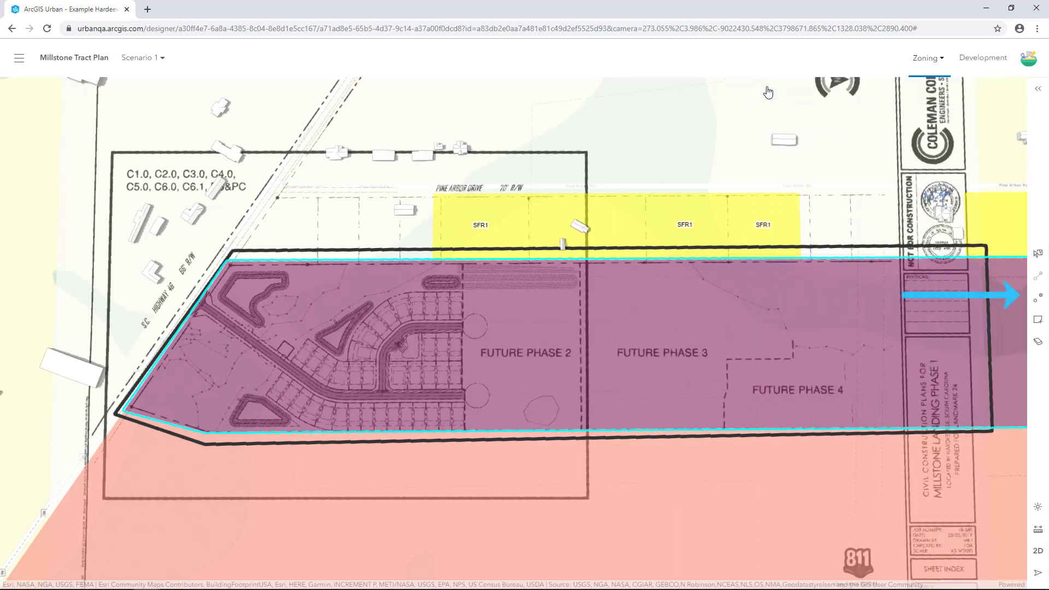
pyautogui.click(1038, 305)
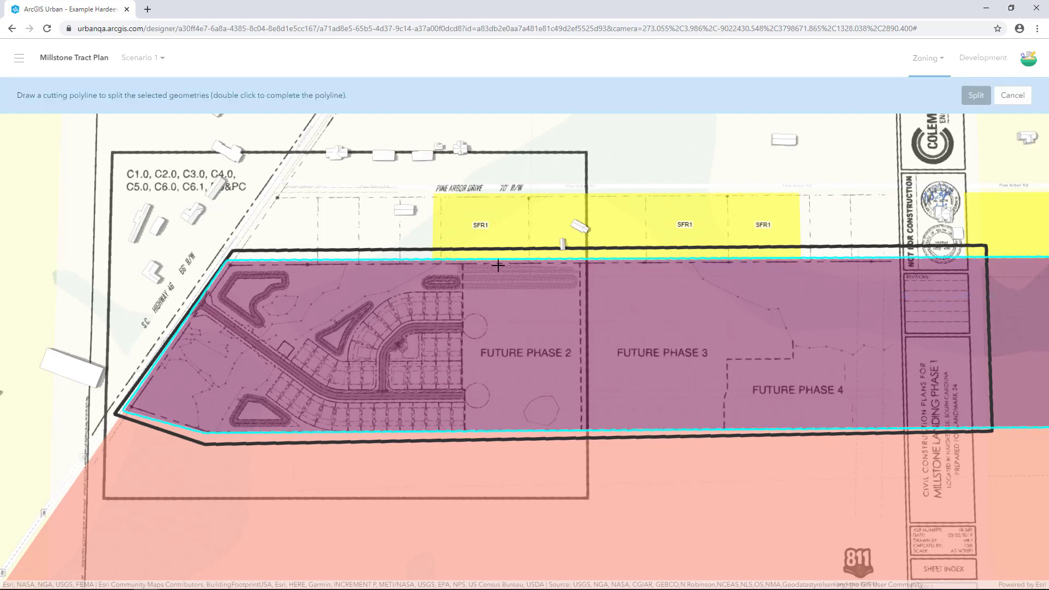
pyautogui.click(465, 245)
pyautogui.doubleClick(466, 466)
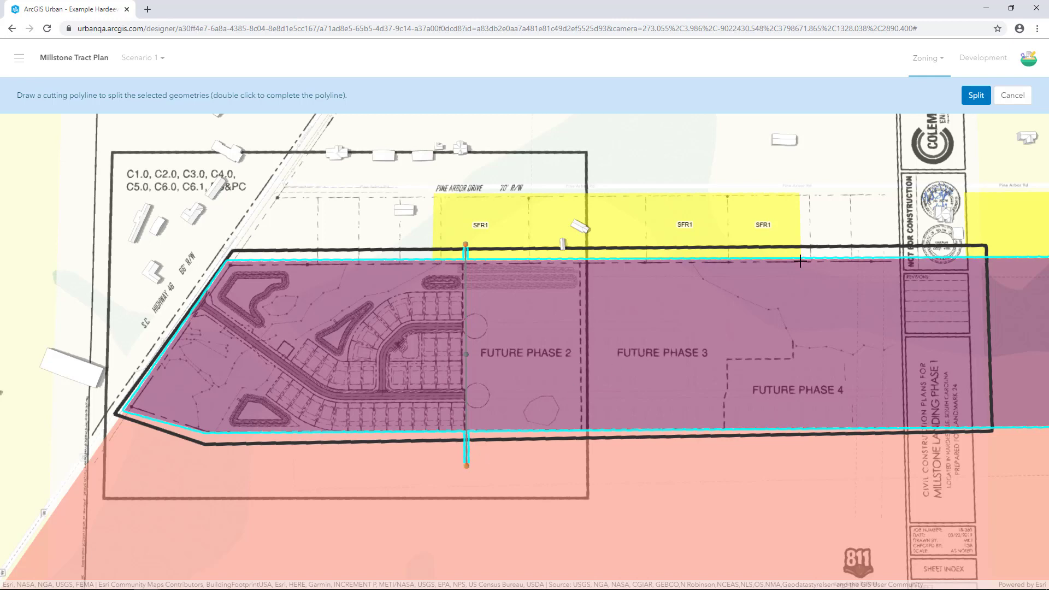
pyautogui.click(976, 96)
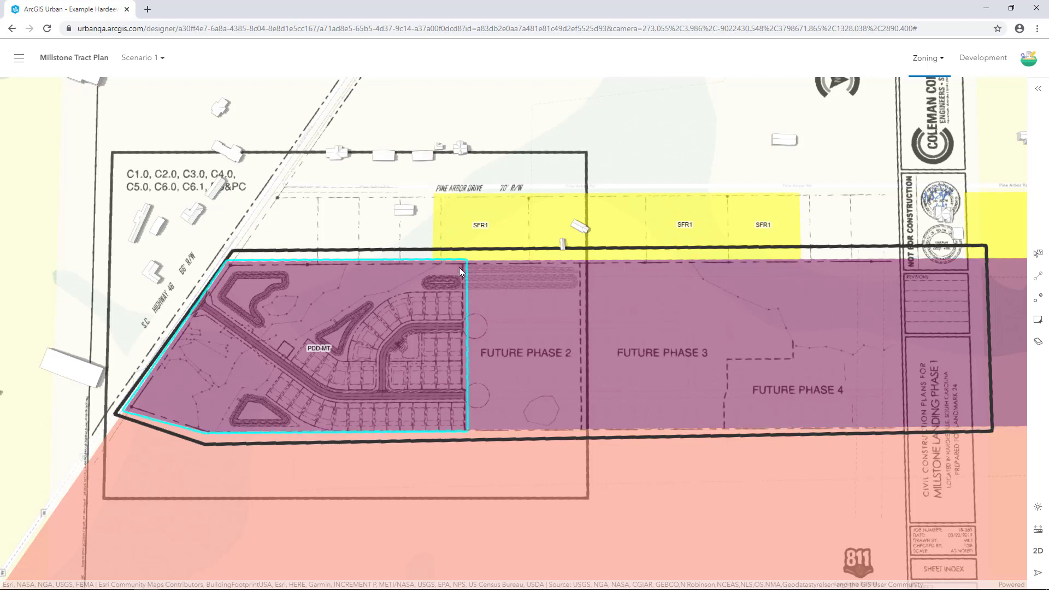
# Change the western split piece's zoning type to PDD-MT-SFC, Single-Family Cottage.
pyautogui.click(1038, 88)
pyautogui.click(1013, 129)
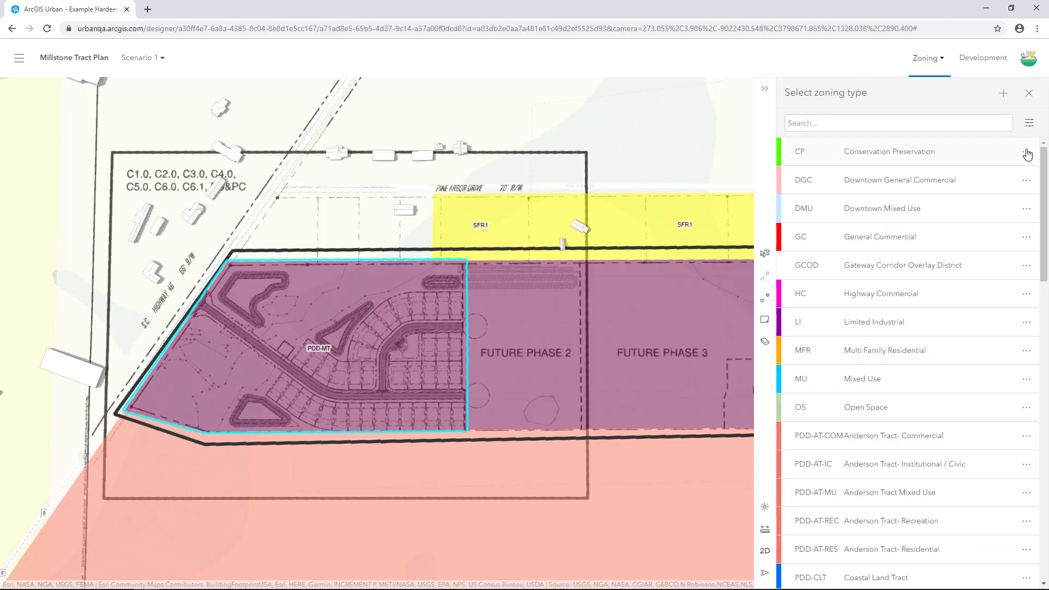
pyautogui.moveTo(1045, 162); pyautogui.dragTo(1038, 359)
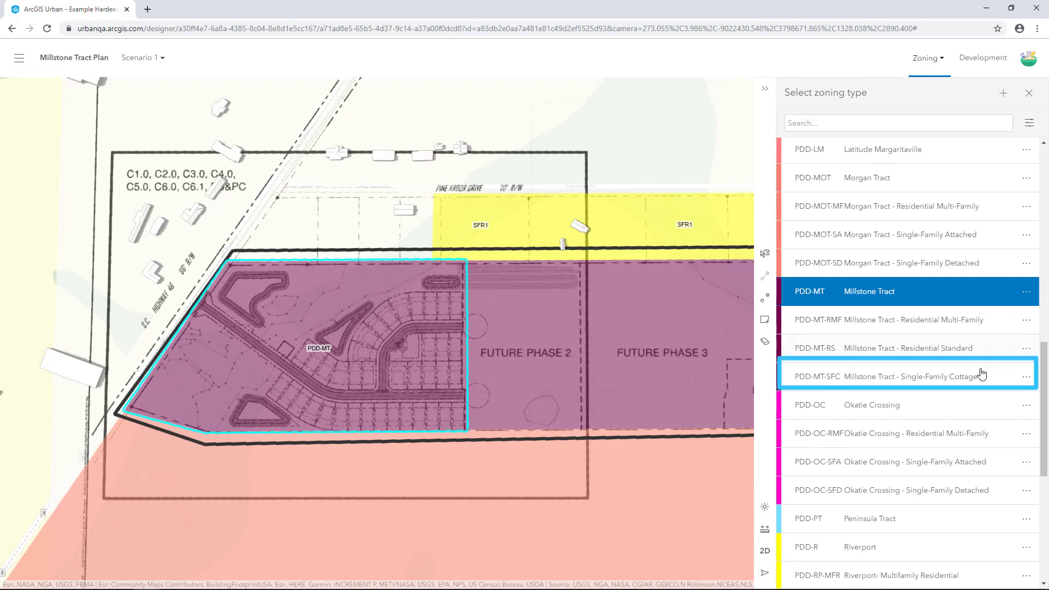
pyautogui.click(958, 377)
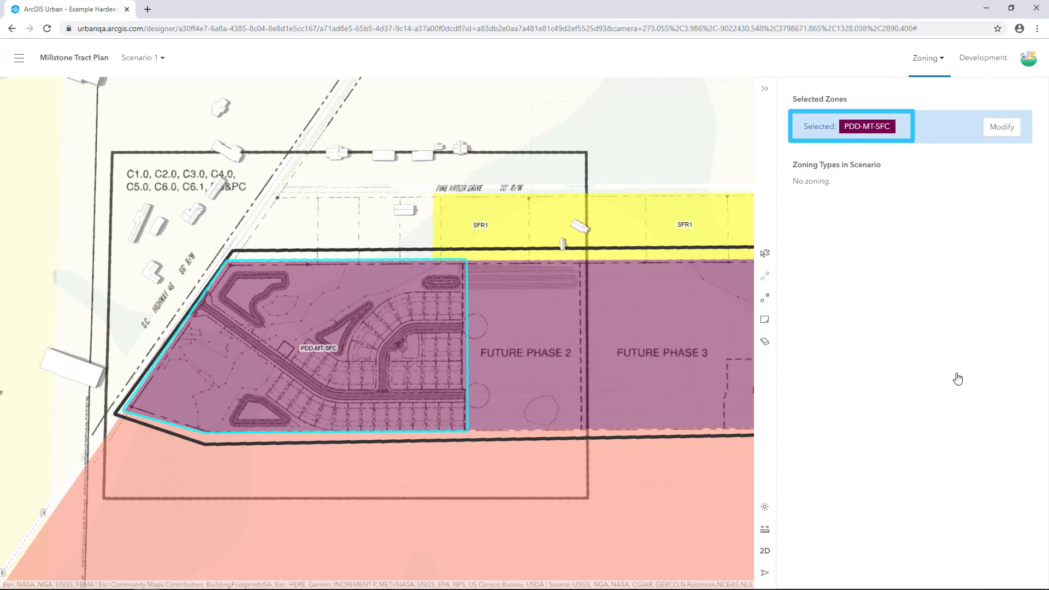
pyautogui.click(891, 127)
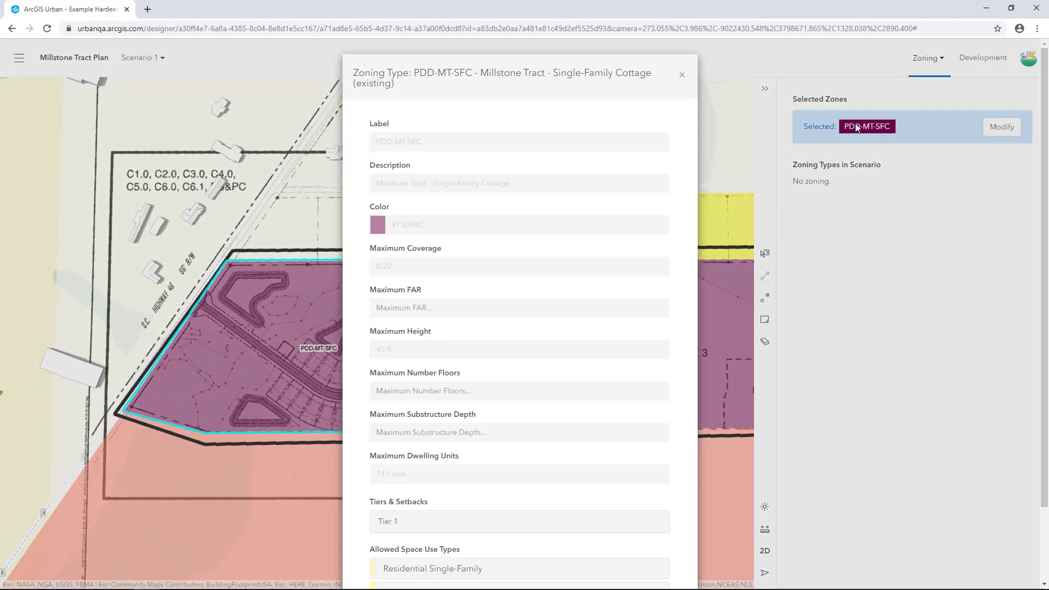
pyautogui.scroll(-3, 691, 116)
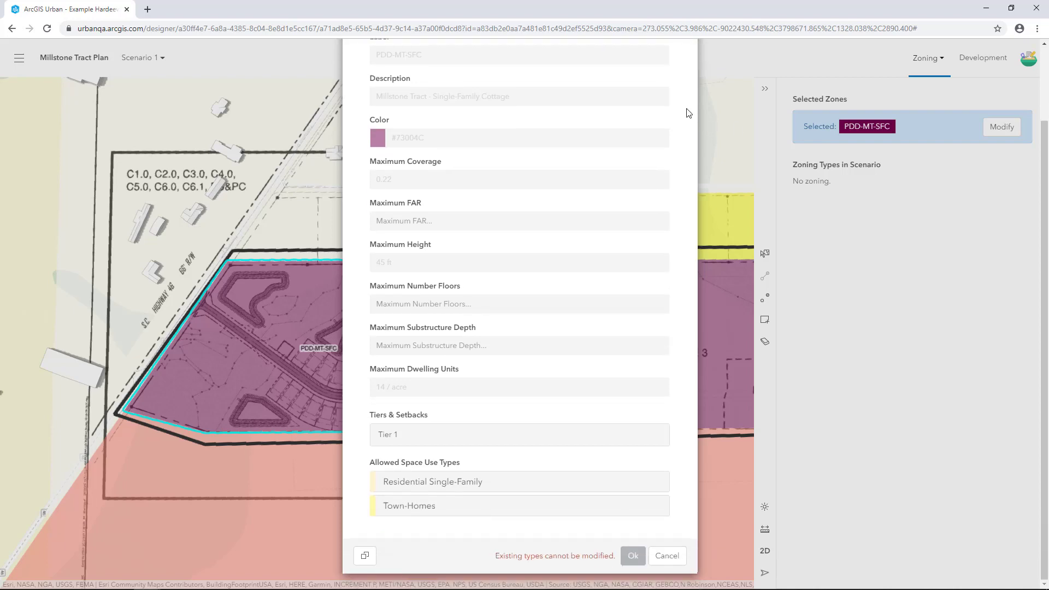
pyautogui.click(669, 556)
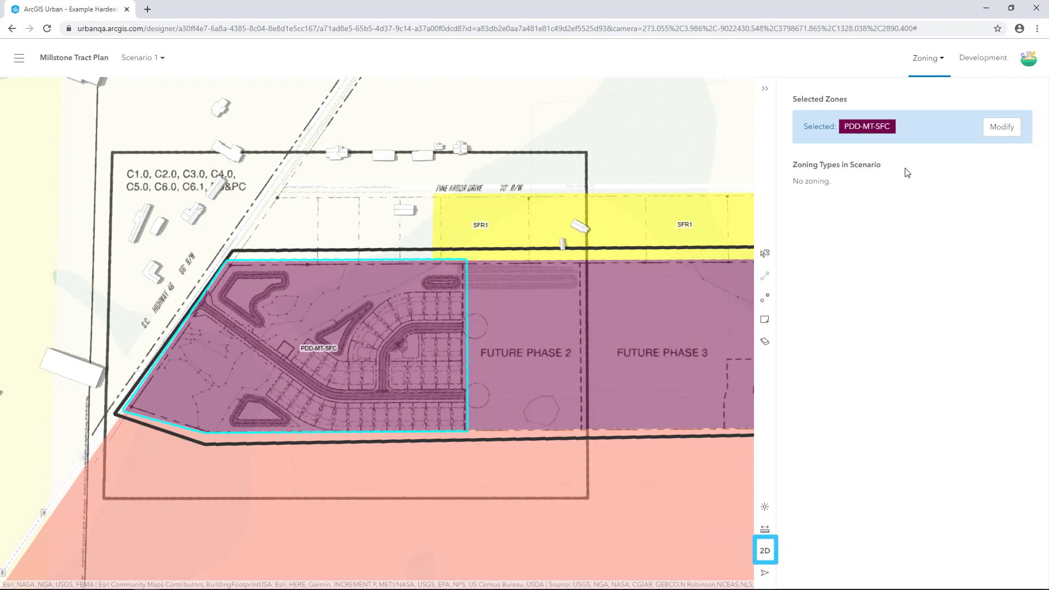
# Switch to the Development tab and zoom the map close onto the PDD-MT-SFC single-family lots.
pyautogui.click(984, 68)
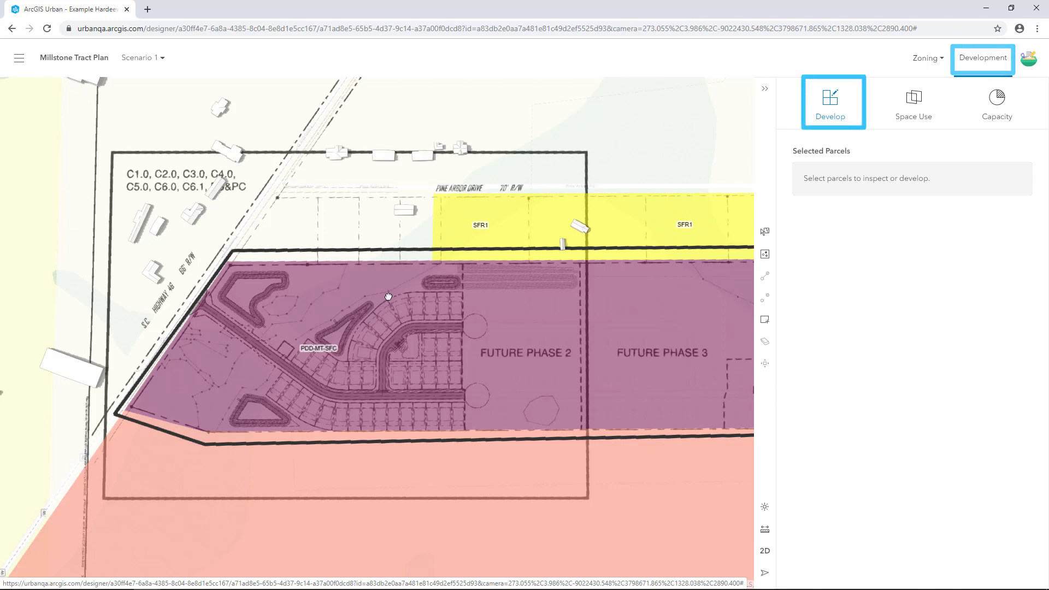
pyautogui.moveTo(381, 303); pyautogui.dragTo(495, 282)
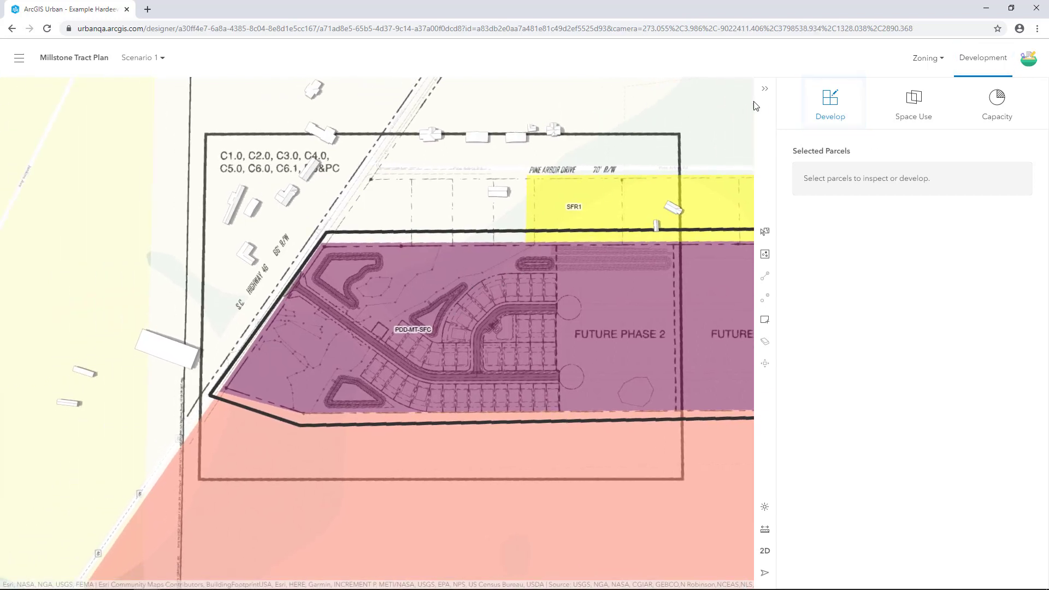
pyautogui.click(764, 90)
pyautogui.scroll(3, 406, 365)
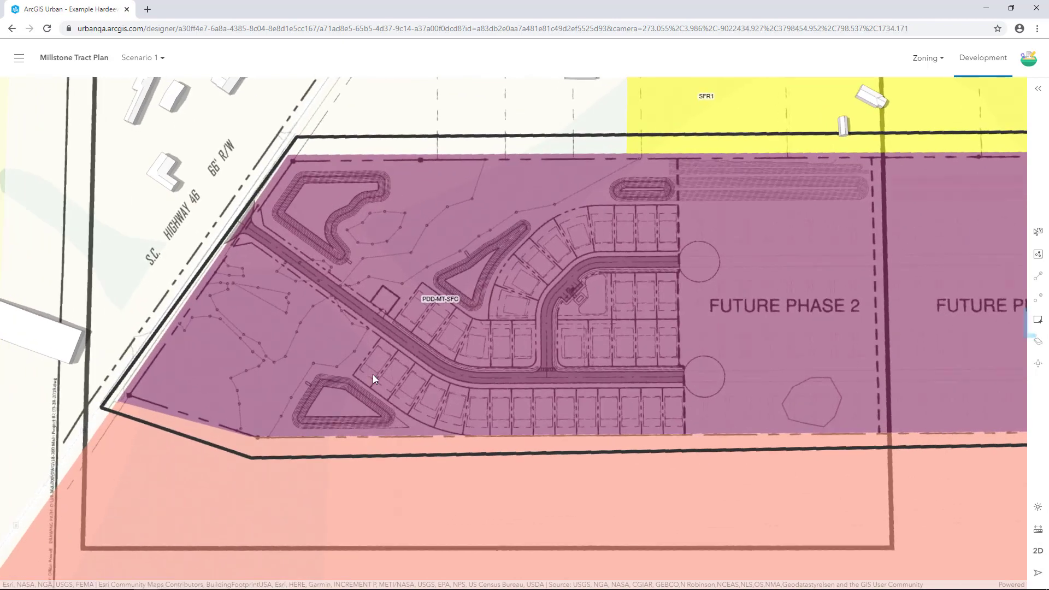
pyautogui.scroll(3, 372, 375)
pyautogui.moveTo(453, 392); pyautogui.dragTo(363, 389)
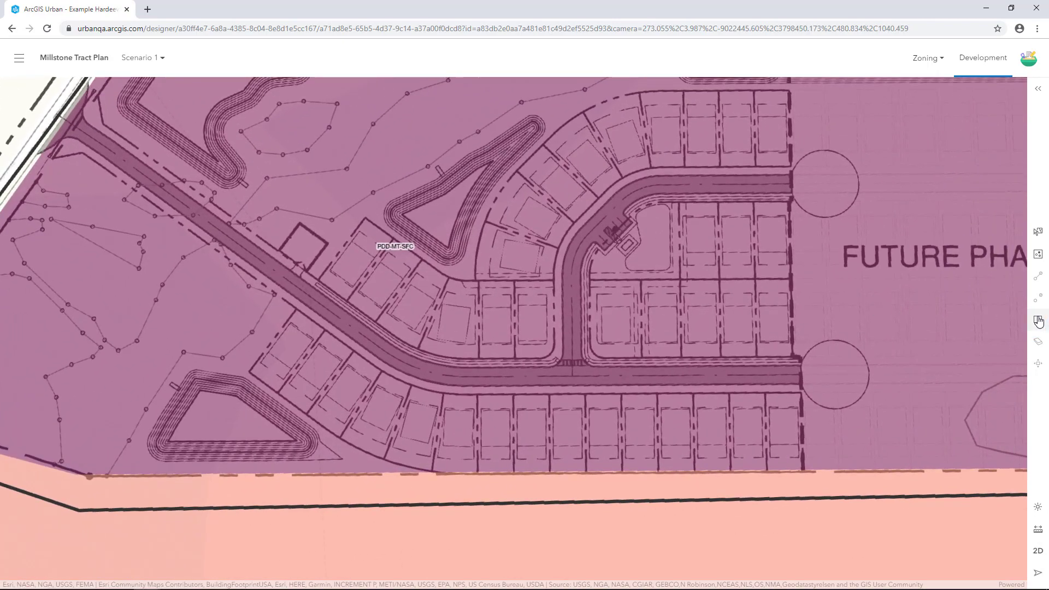
# Start a new parcel at the road's west end and trace the lot row's lower edge.
pyautogui.click(1038, 321)
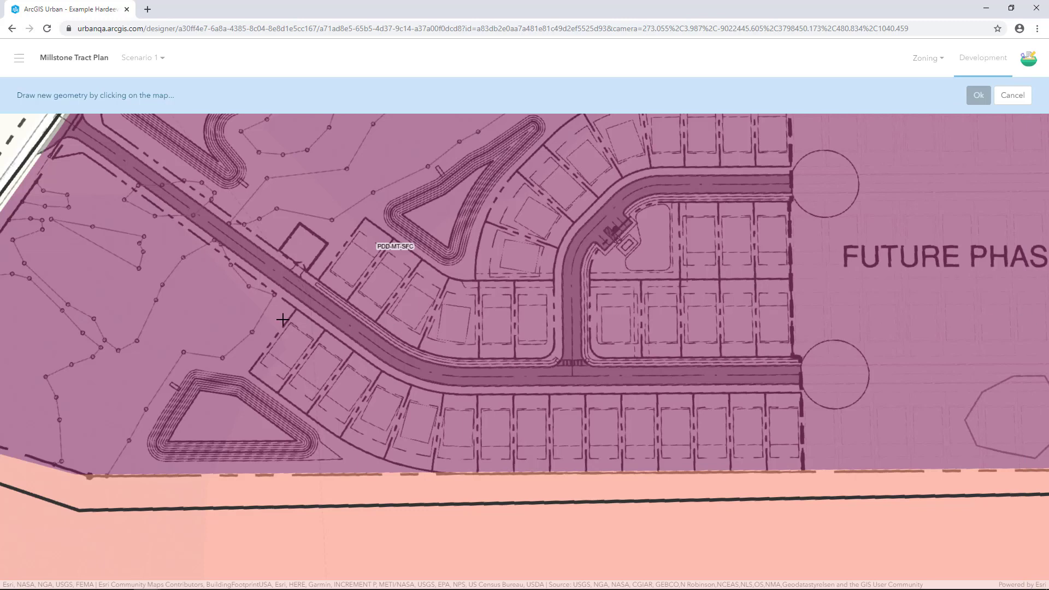
pyautogui.click(296, 309)
pyautogui.click(250, 373)
pyautogui.click(308, 414)
pyautogui.click(343, 437)
pyautogui.click(387, 458)
pyautogui.click(401, 464)
pyautogui.click(438, 468)
# Close the parcel outline around the row's east end and along the road, then confirm it.
pyautogui.click(799, 467)
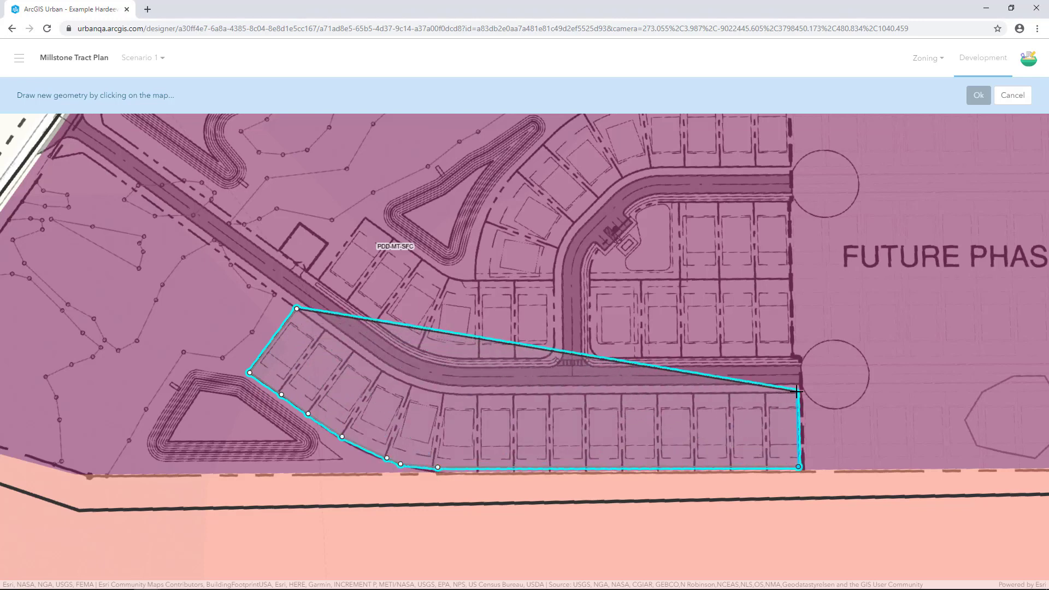
pyautogui.click(796, 393)
pyautogui.click(515, 394)
pyautogui.click(478, 393)
pyautogui.click(443, 392)
pyautogui.click(410, 387)
pyautogui.doubleClick(380, 372)
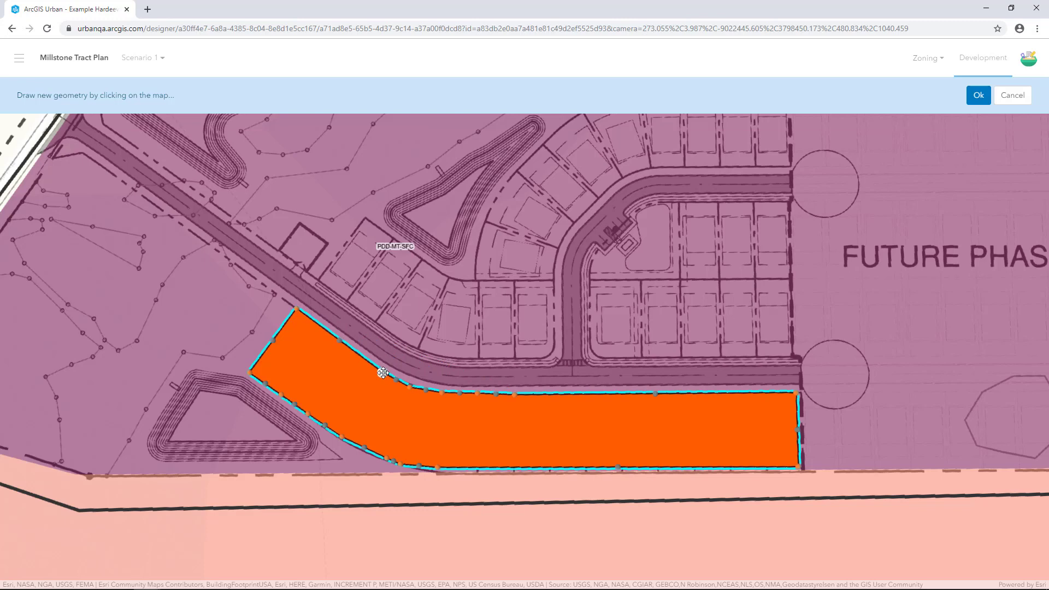
pyautogui.click(979, 96)
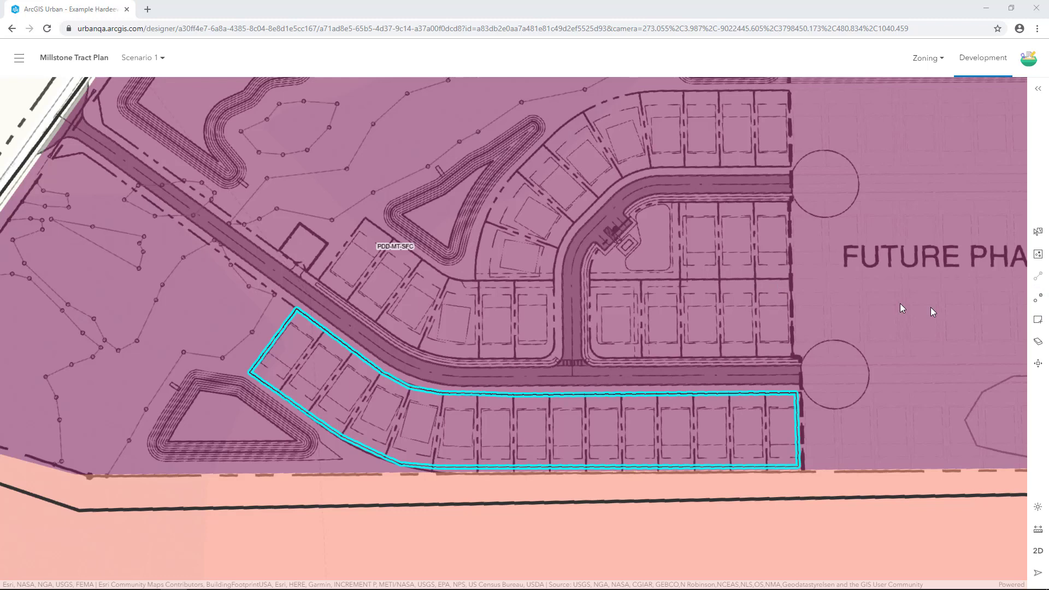
# Split the long parcel along the first two lot lines and draw a cut between the last two lots.
pyautogui.click(1039, 299)
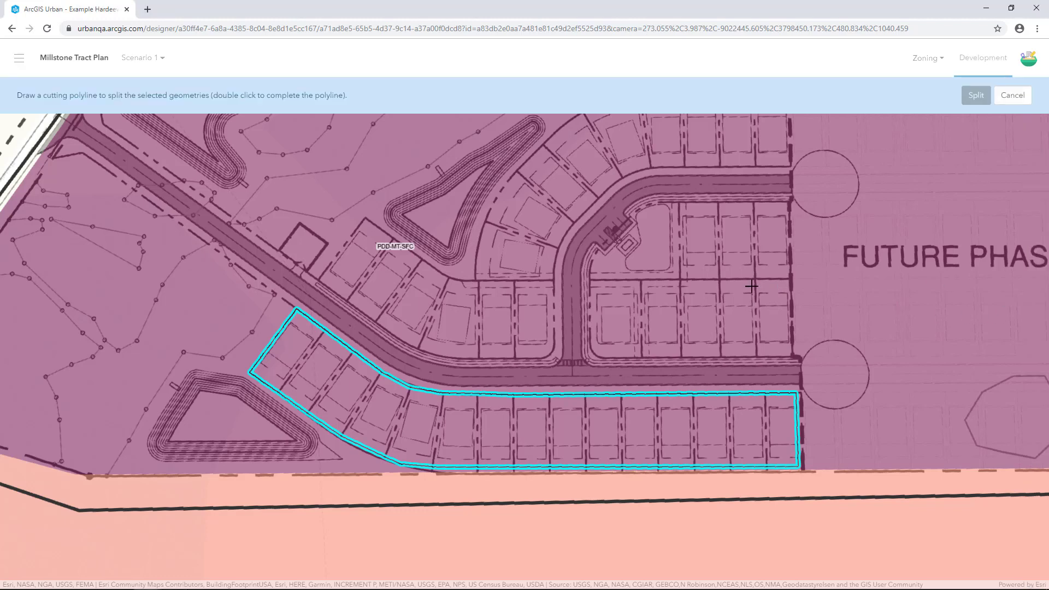
pyautogui.click(331, 320)
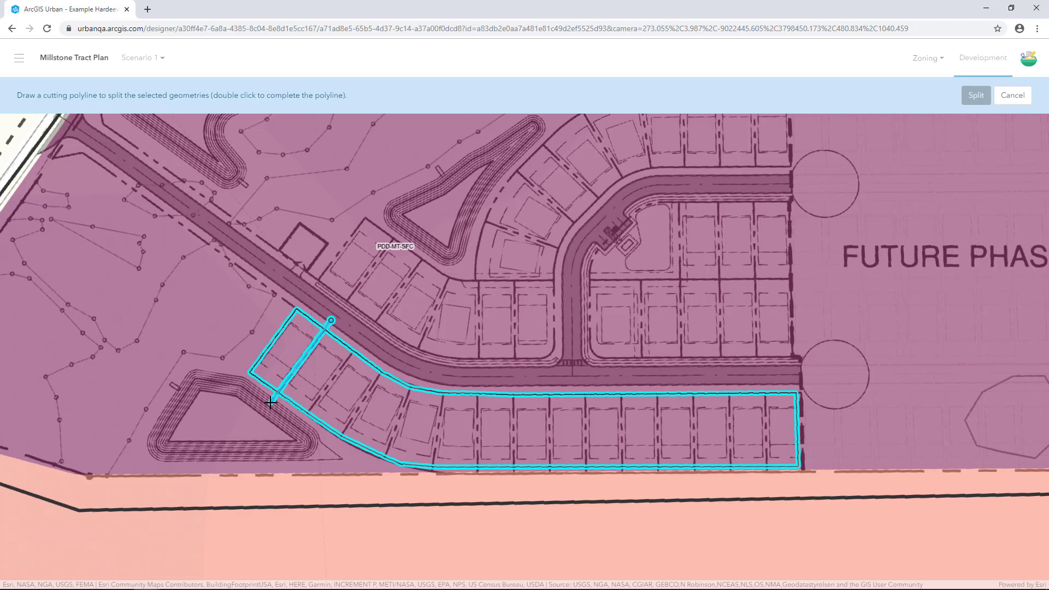
pyautogui.doubleClick(271, 402)
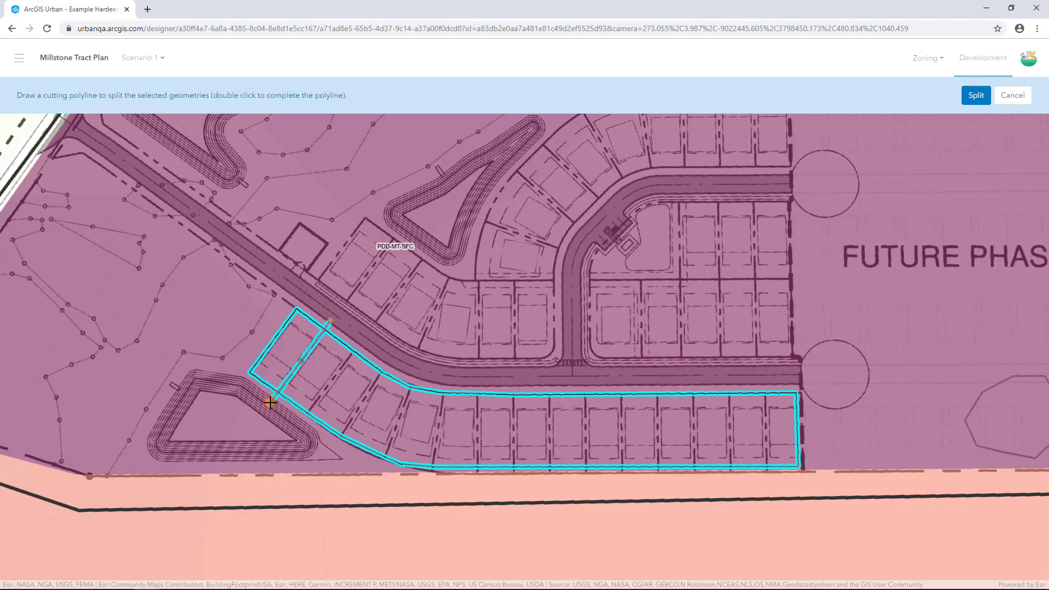
pyautogui.click(976, 96)
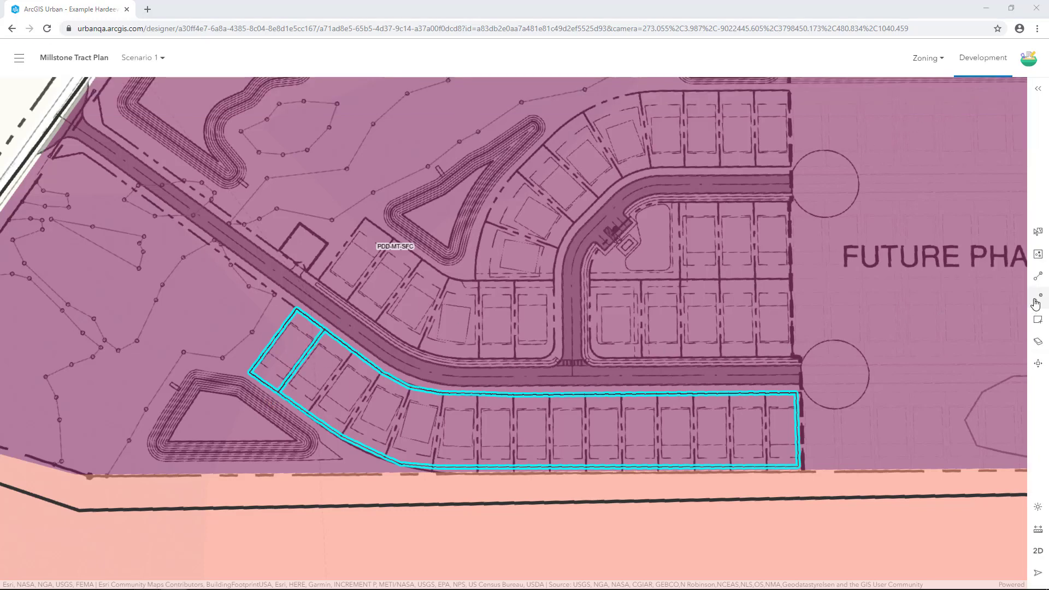
pyautogui.click(1038, 300)
pyautogui.click(359, 345)
pyautogui.doubleClick(300, 422)
pyautogui.click(976, 97)
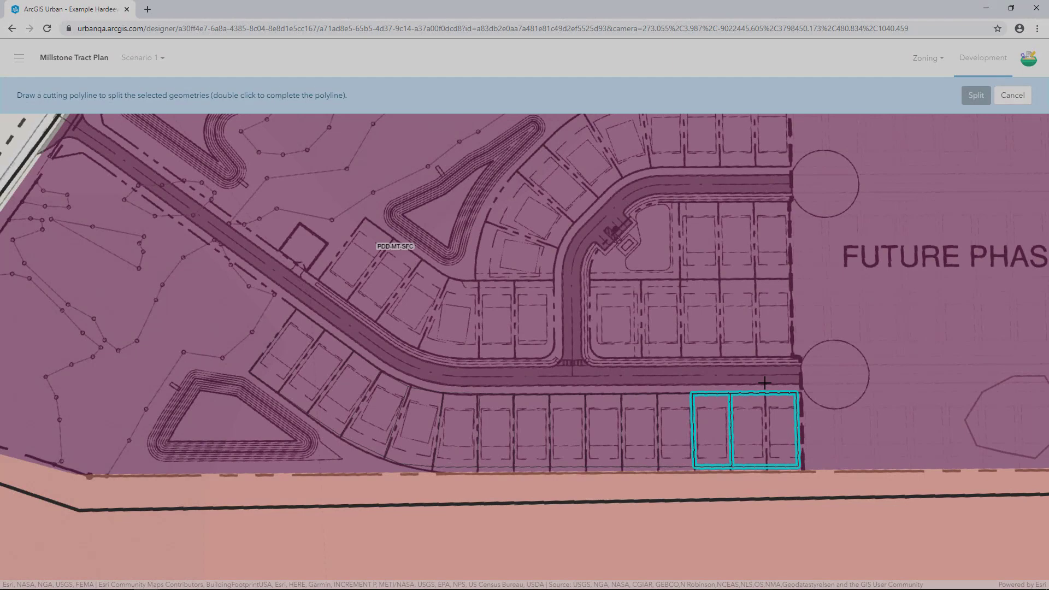
pyautogui.click(766, 384)
pyautogui.doubleClick(769, 482)
# Apply the end-lot cut, then merge the two easternmost lots back into one parcel.
pyautogui.click(976, 96)
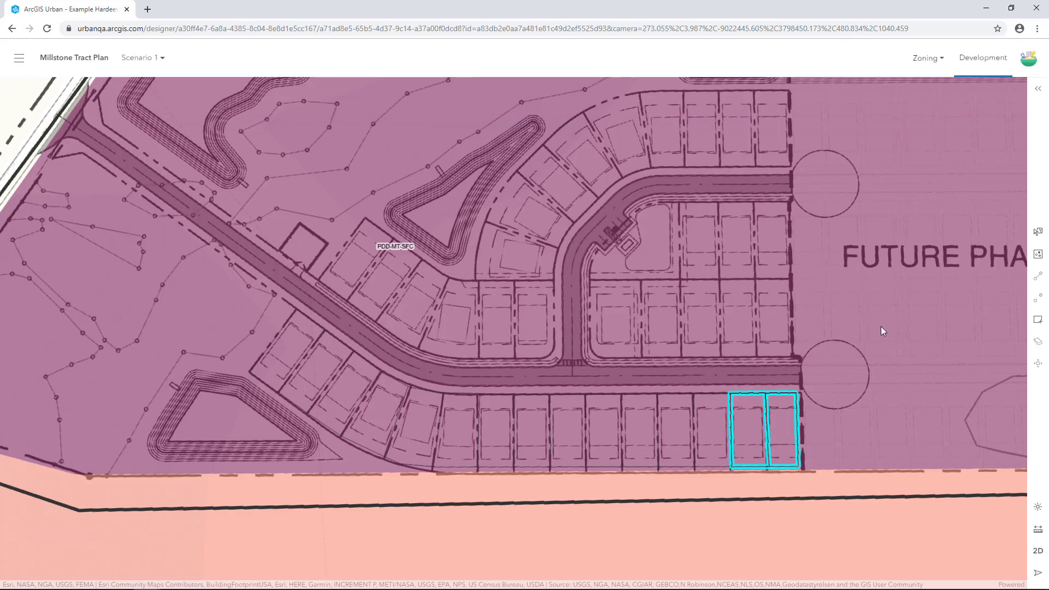
pyautogui.click(782, 435)
pyautogui.keyDown('shift'); pyautogui.click(754, 434); pyautogui.keyUp('shift')
pyautogui.click(1040, 281)
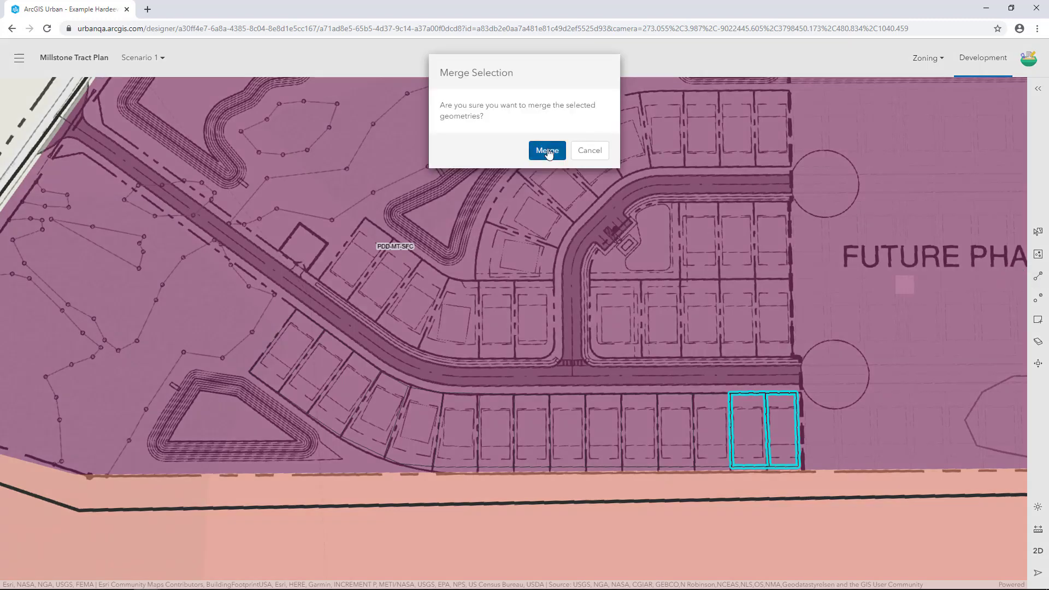
pyautogui.click(547, 151)
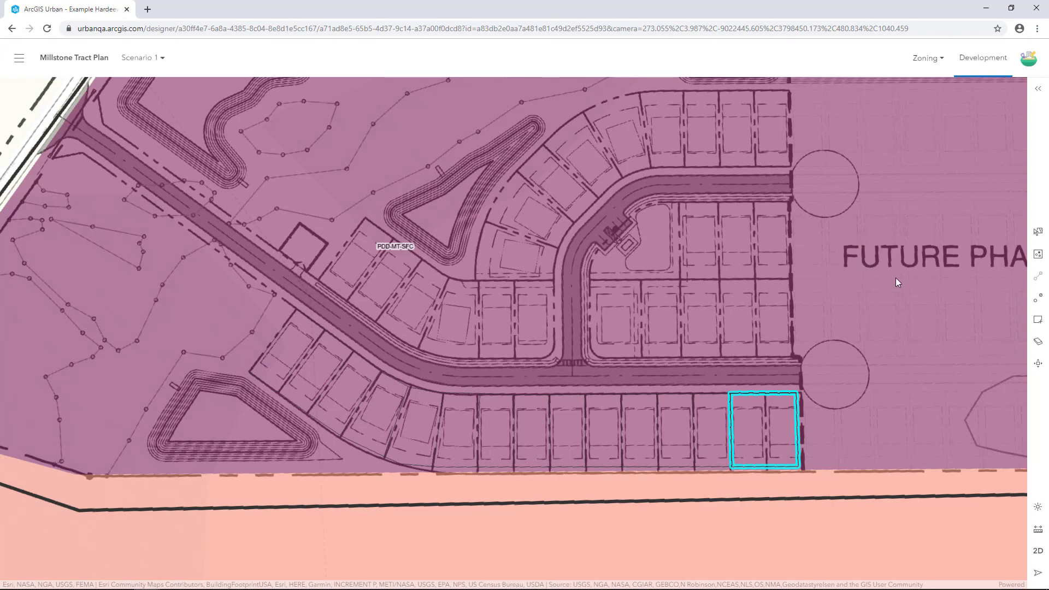
# Split the merged end parcel down its shared lot line into two lots.
pyautogui.click(1034, 305)
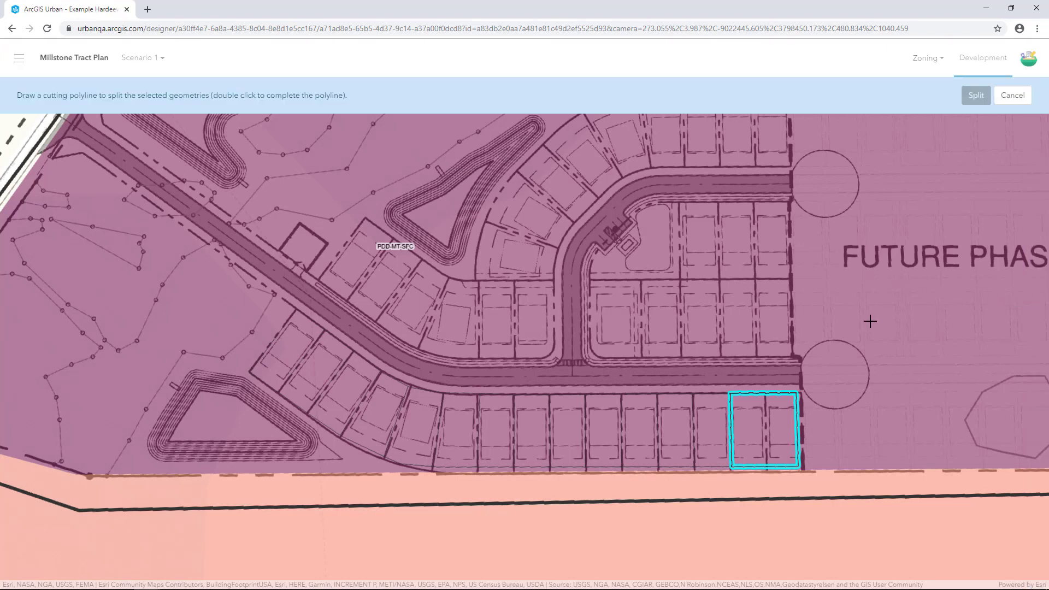
pyautogui.click(766, 387)
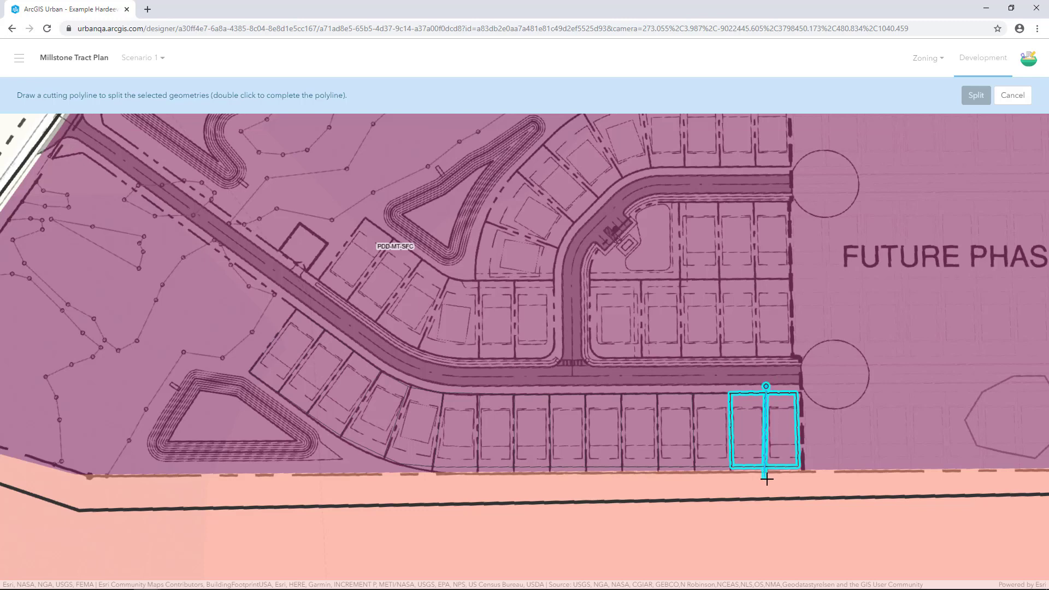
pyautogui.doubleClick(766, 478)
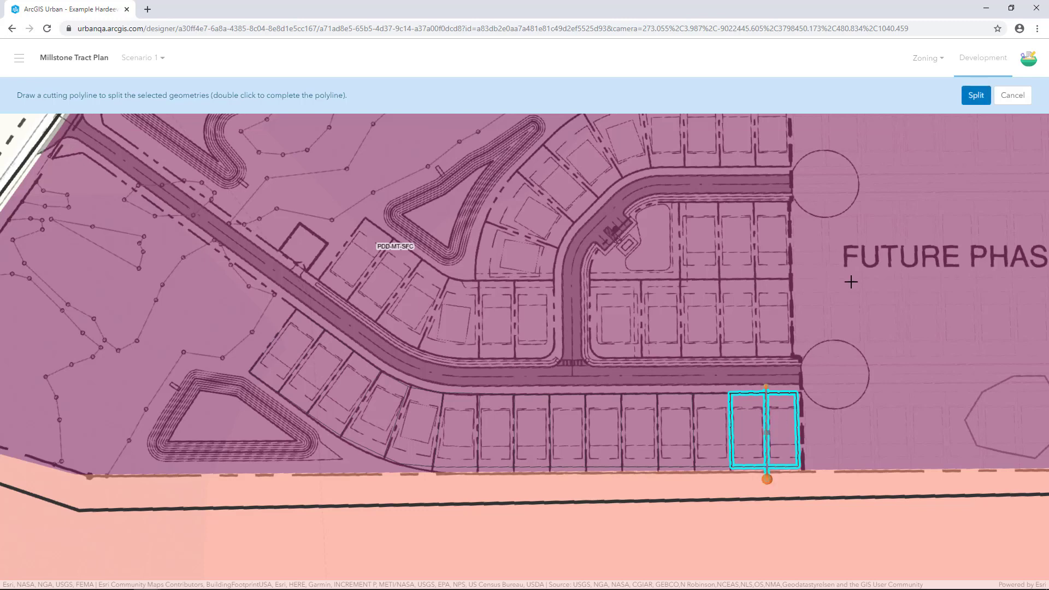
pyautogui.click(971, 96)
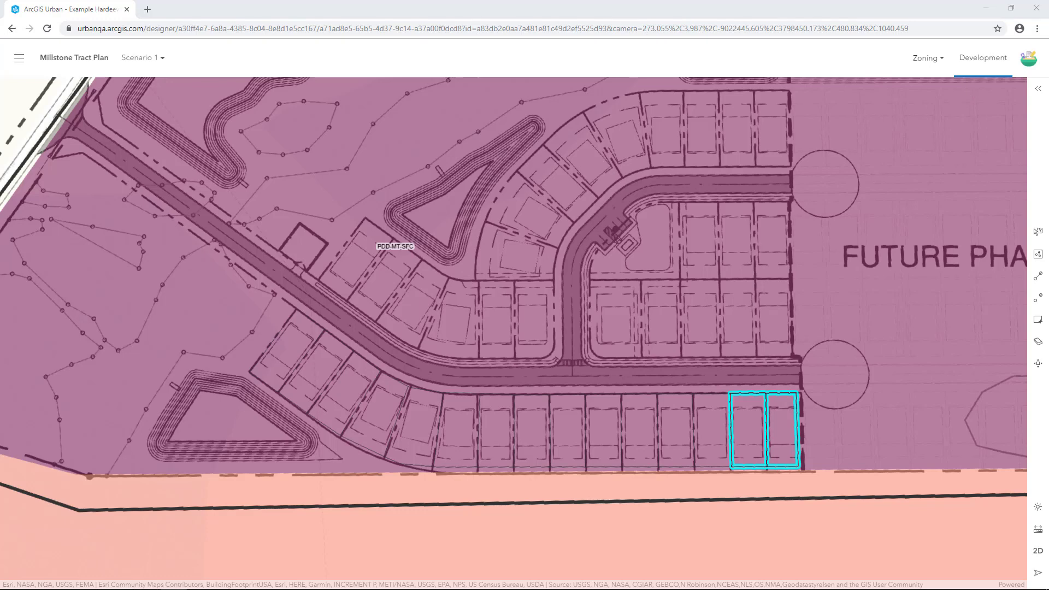
pyautogui.click(857, 420)
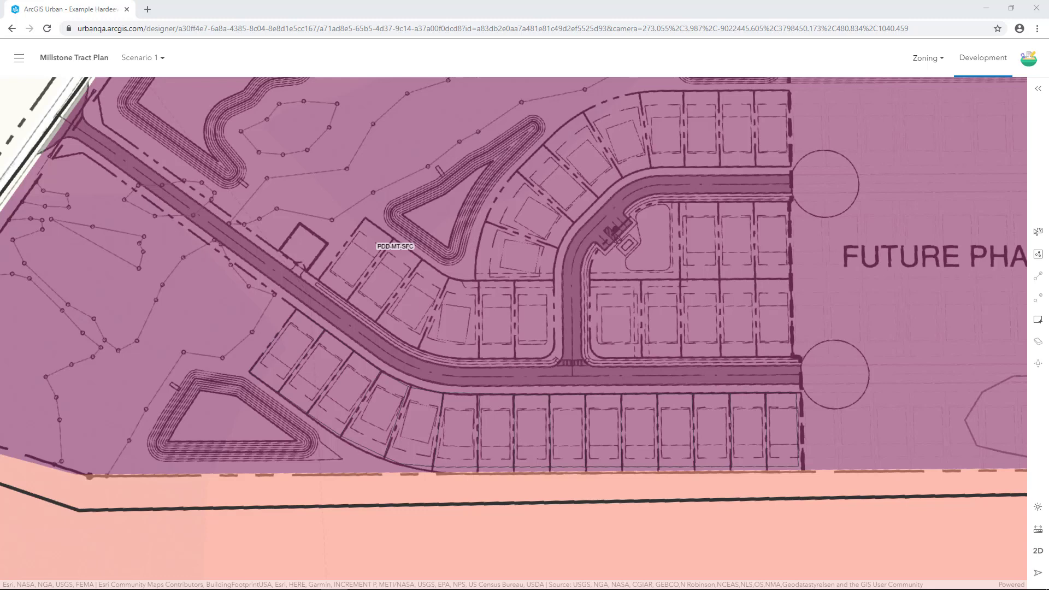
pyautogui.click(787, 436)
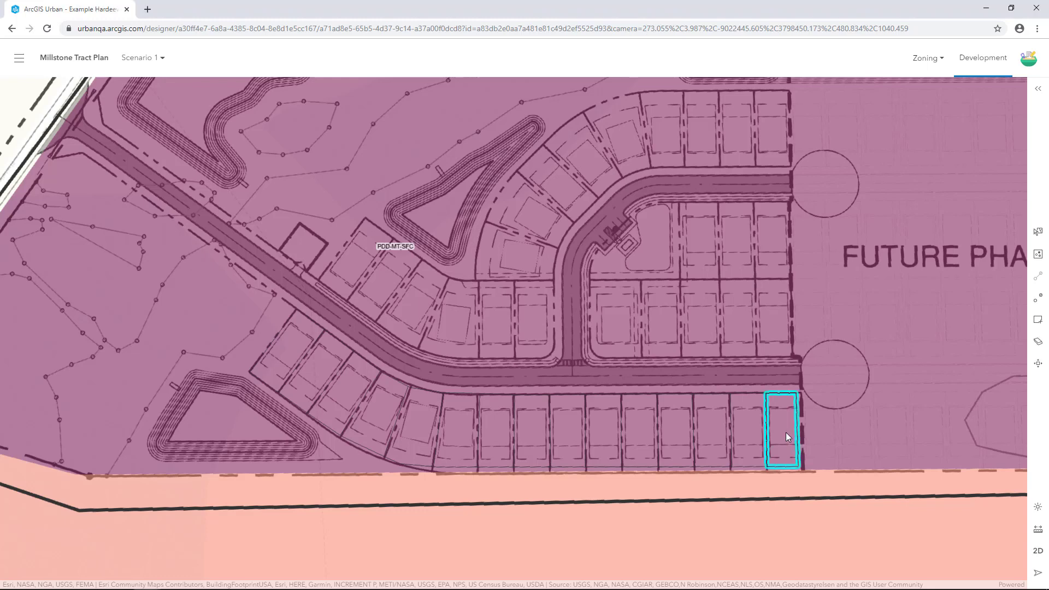
pyautogui.keyDown('shift'); pyautogui.click(758, 433); pyautogui.keyUp('shift')
pyautogui.keyDown('shift'); pyautogui.click(703, 434); pyautogui.keyUp('shift')
pyautogui.click(821, 441)
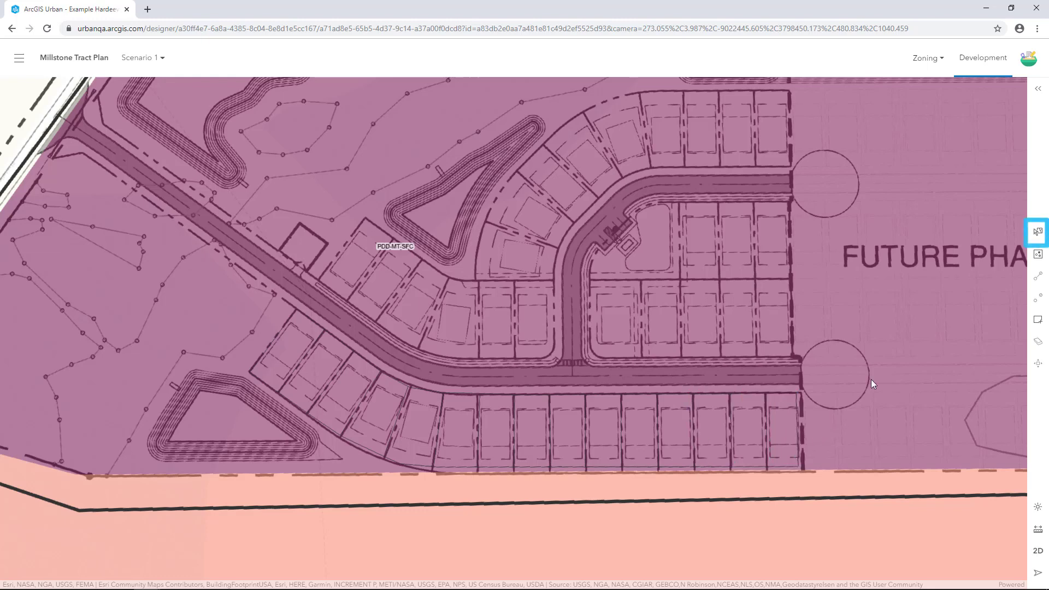
# Use Advanced Selection, trying Rectangle first, then Lasso around all fifteen southern-row lots.
pyautogui.click(1038, 233)
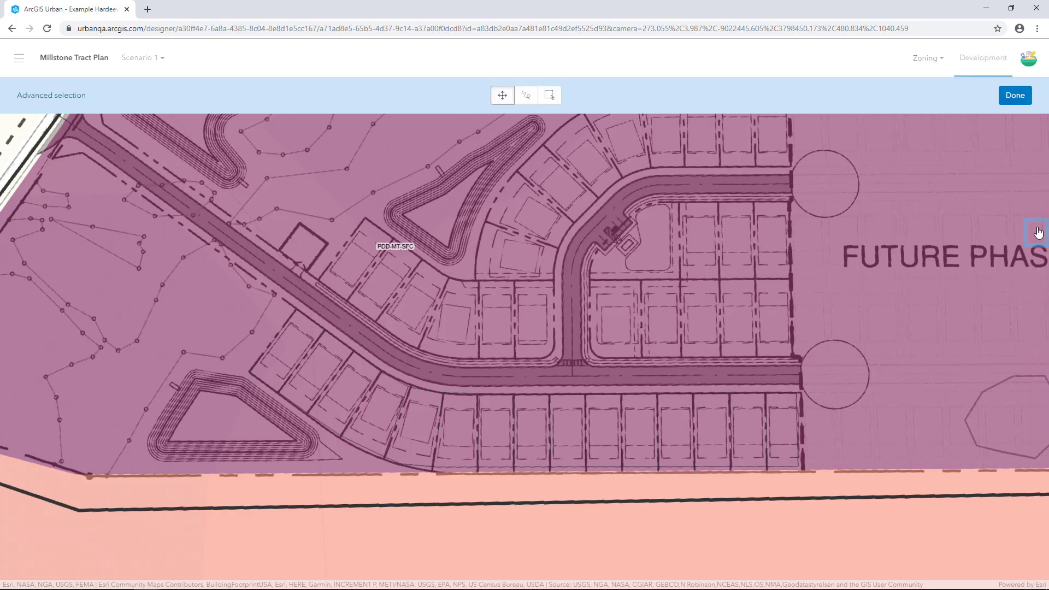
pyautogui.click(557, 100)
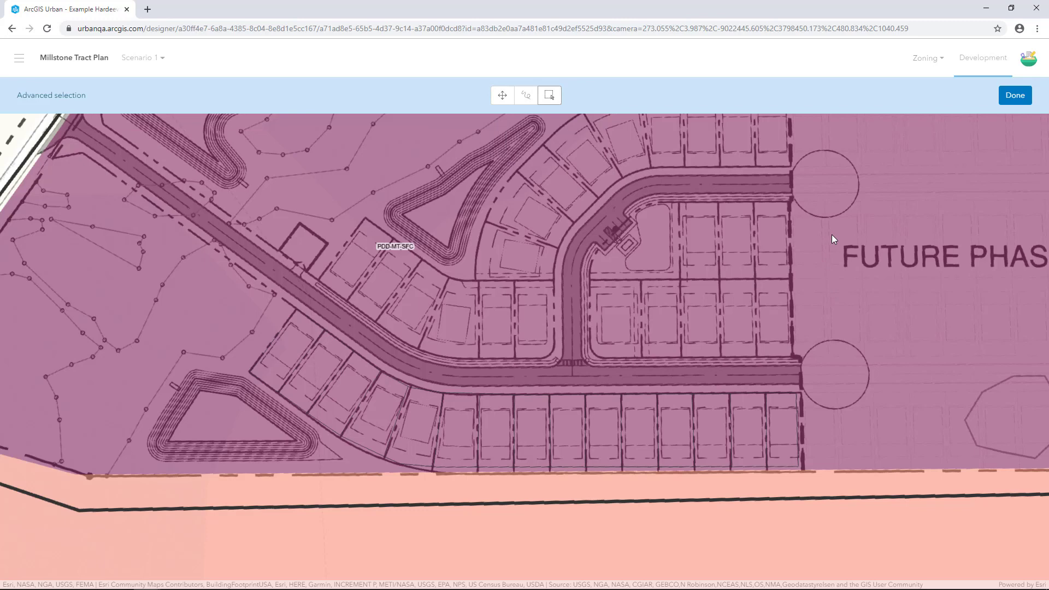
pyautogui.moveTo(833, 239); pyautogui.dragTo(227, 522)
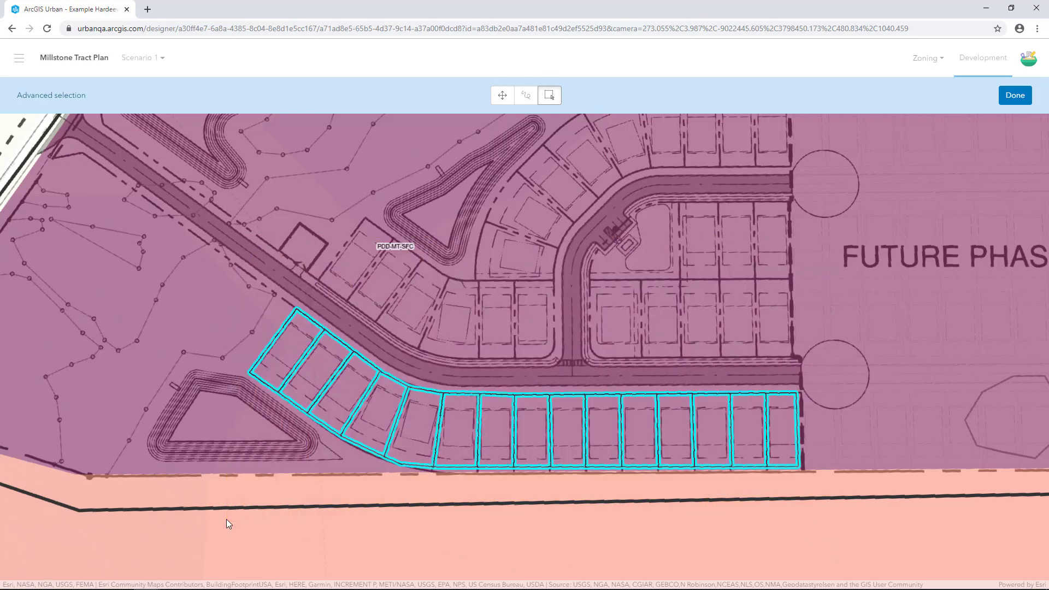
pyautogui.click(245, 454)
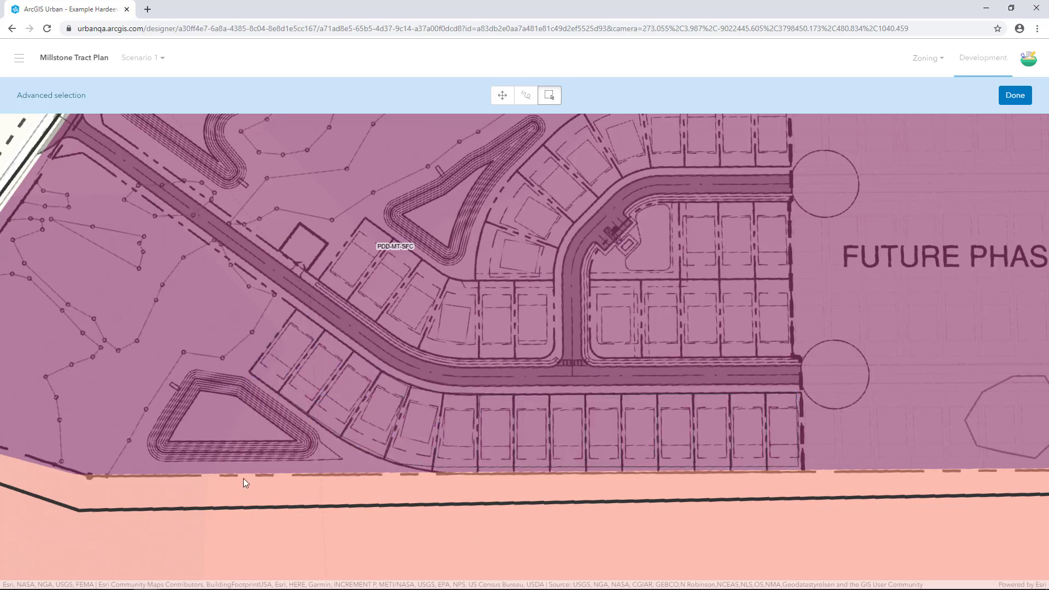
pyautogui.moveTo(217, 247); pyautogui.dragTo(814, 538)
pyautogui.press('Escape')
pyautogui.click(526, 95)
pyautogui.moveTo(259, 318)
pyautogui.mouseDown()
pyautogui.moveTo(357, 382)
pyautogui.moveTo(605, 443)
pyautogui.moveTo(708, 451)
pyautogui.moveTo(827, 423)
pyautogui.mouseUp()
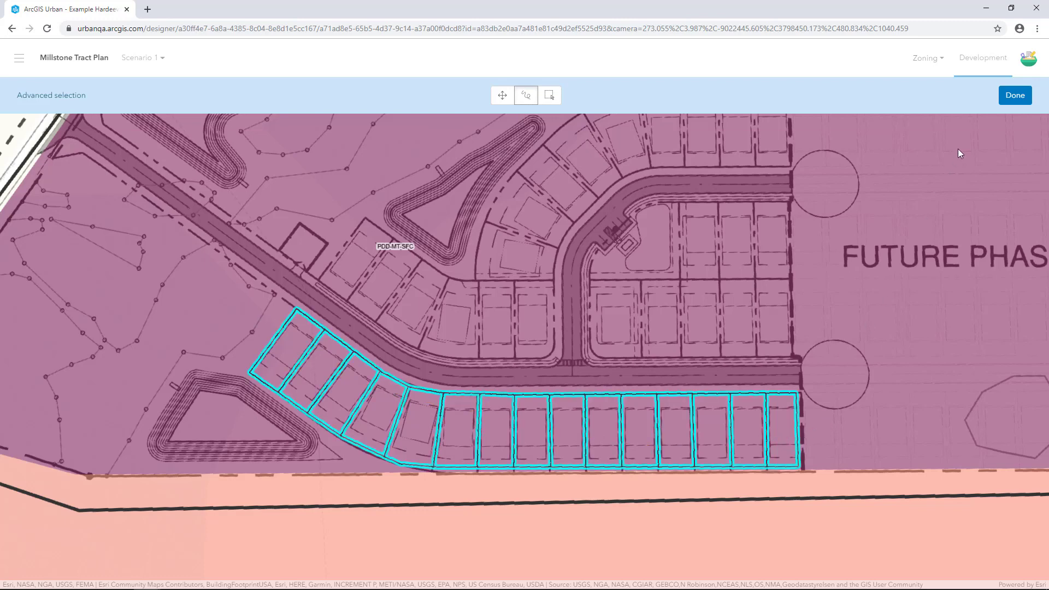
# Turn on Display zoning envelopes for the selected lots and tilt the map into 3D perspective.
pyautogui.click(1009, 97)
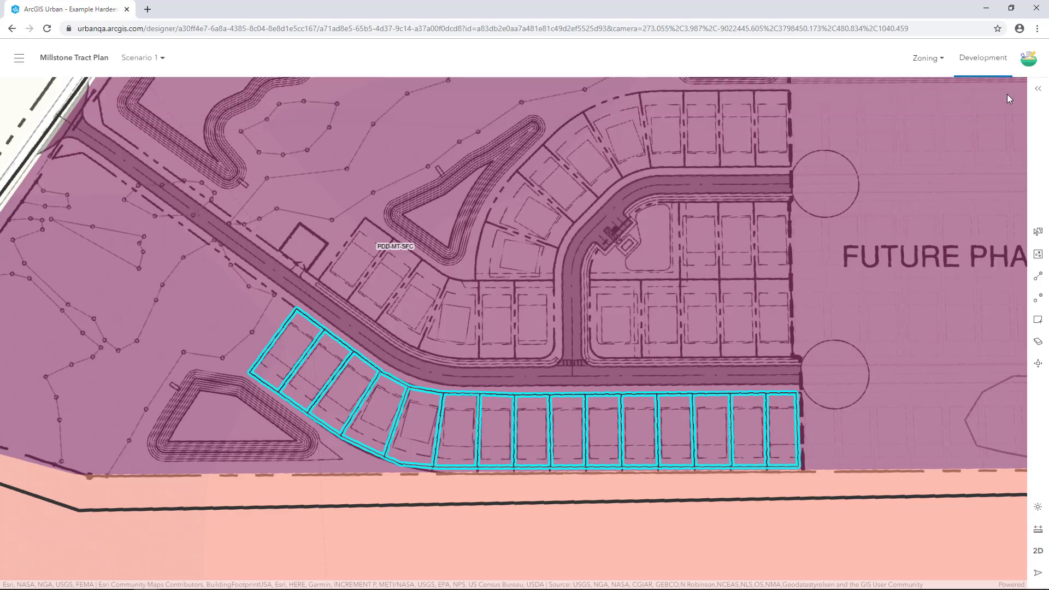
pyautogui.click(1037, 90)
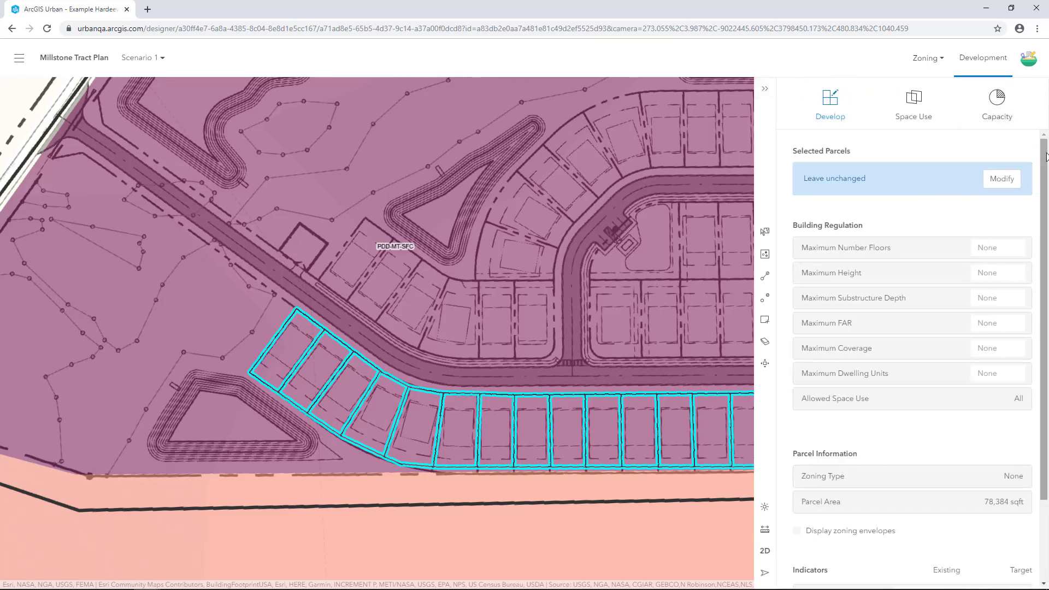
pyautogui.moveTo(1045, 164); pyautogui.dragTo(1046, 249)
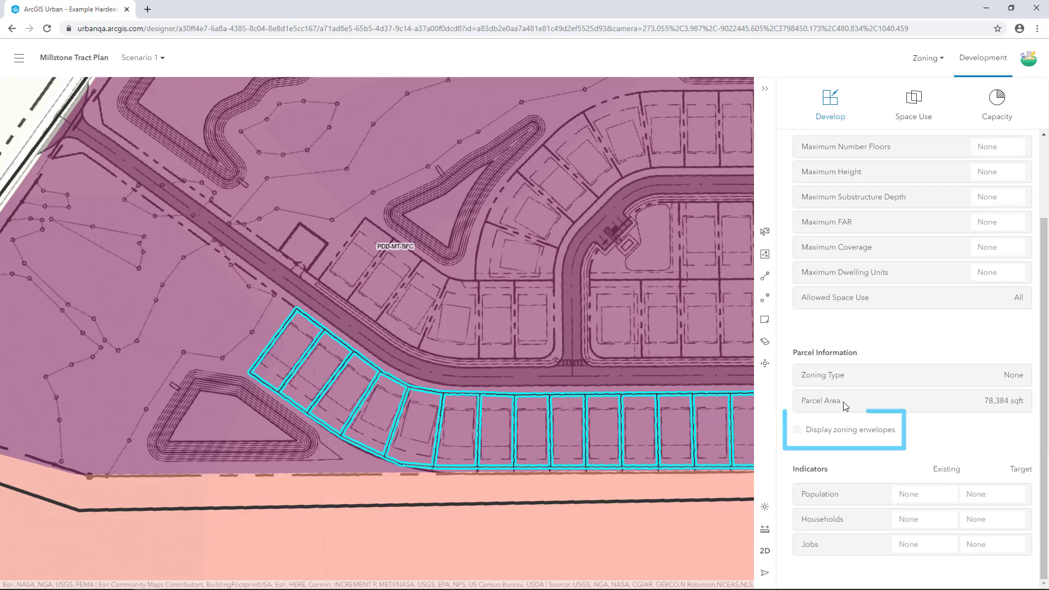
pyautogui.click(797, 430)
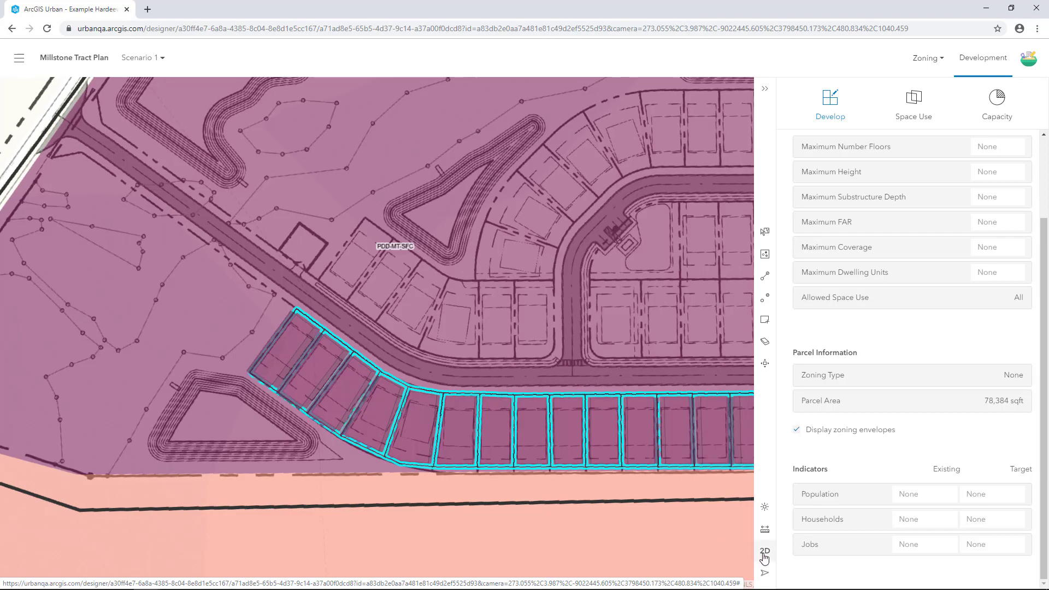
pyautogui.moveTo(722, 539); pyautogui.dragTo(534, 328, button='right')
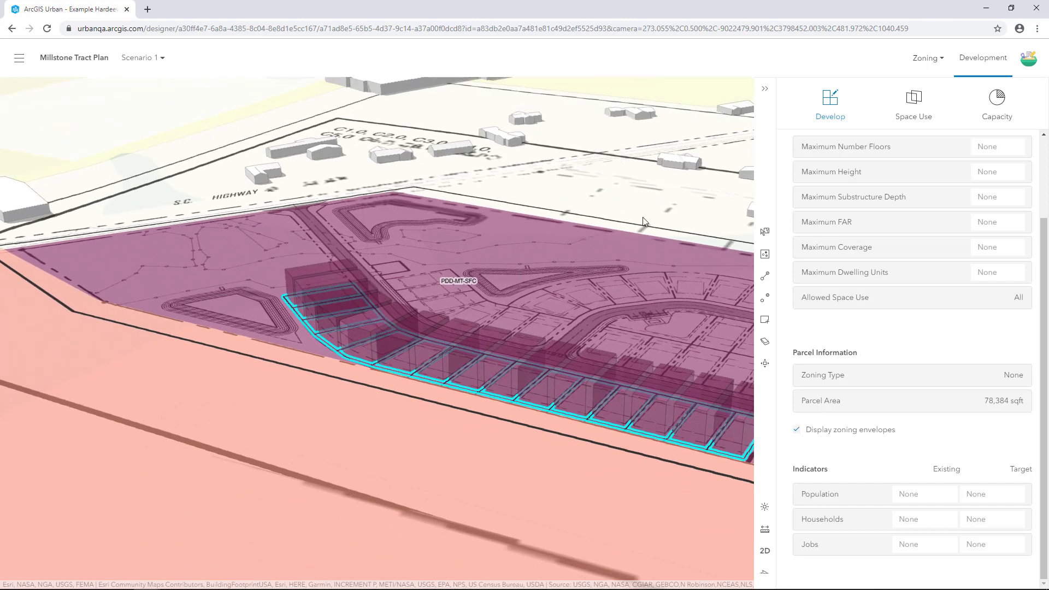
pyautogui.click(768, 91)
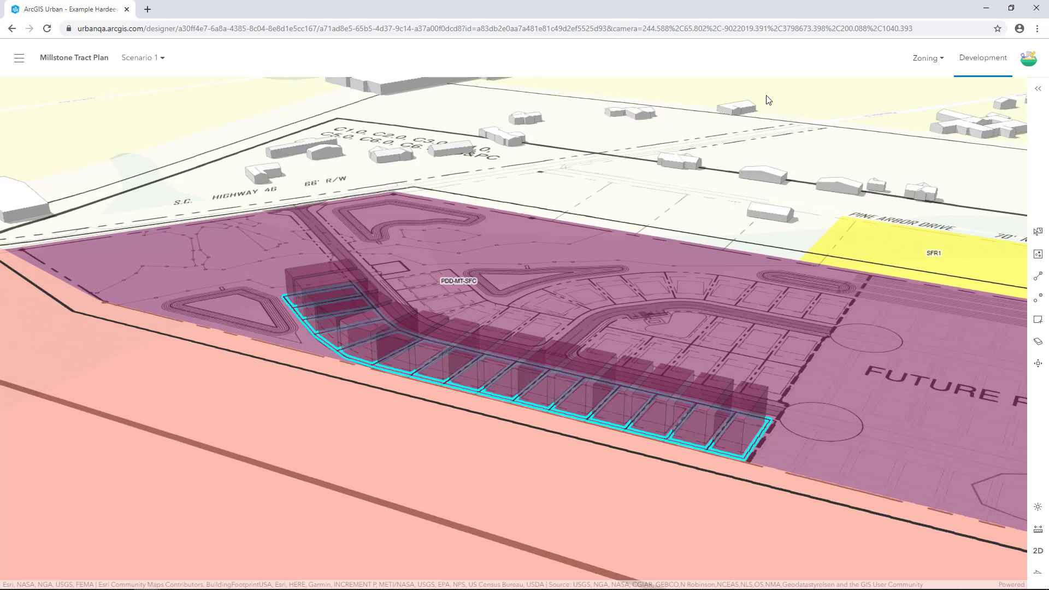
# Assign the Single Family Residential building type to the selected parcels and tilt the 3D view.
pyautogui.click(1037, 89)
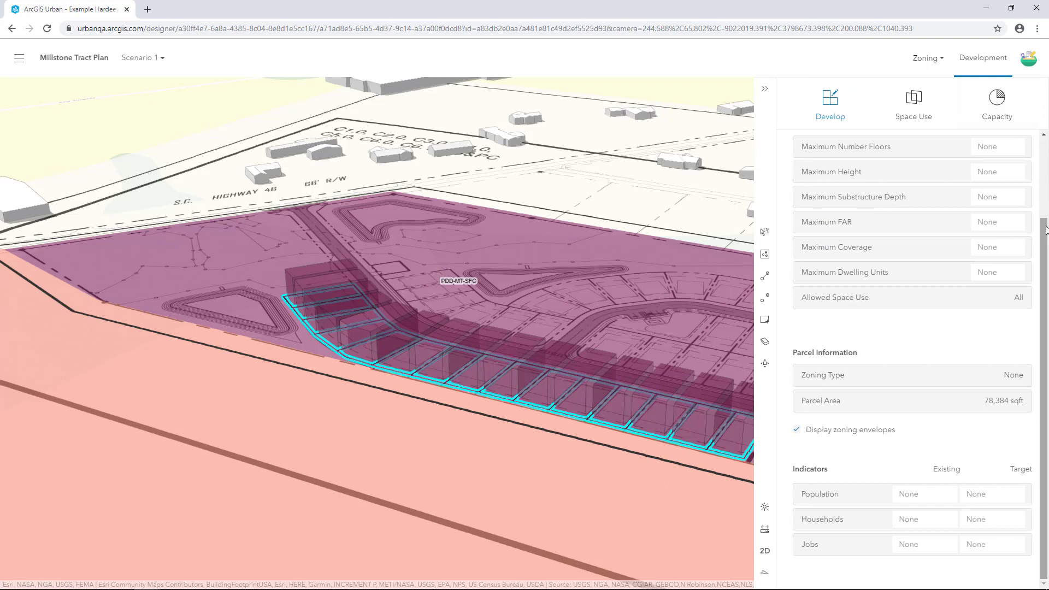
pyautogui.scroll(2, 1044, 219)
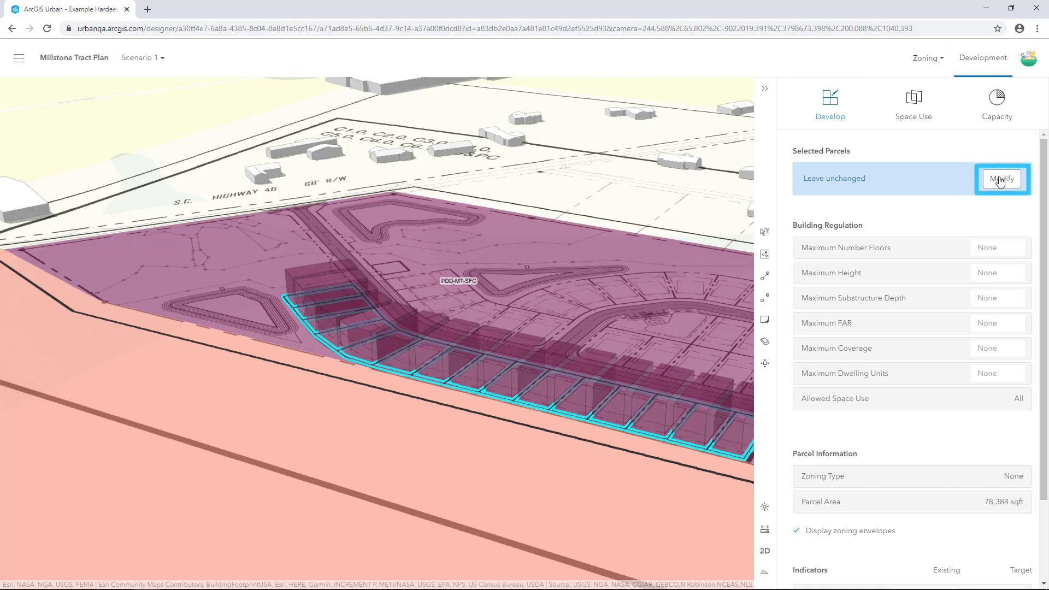
pyautogui.click(1000, 180)
pyautogui.moveTo(1037, 164); pyautogui.dragTo(1034, 456)
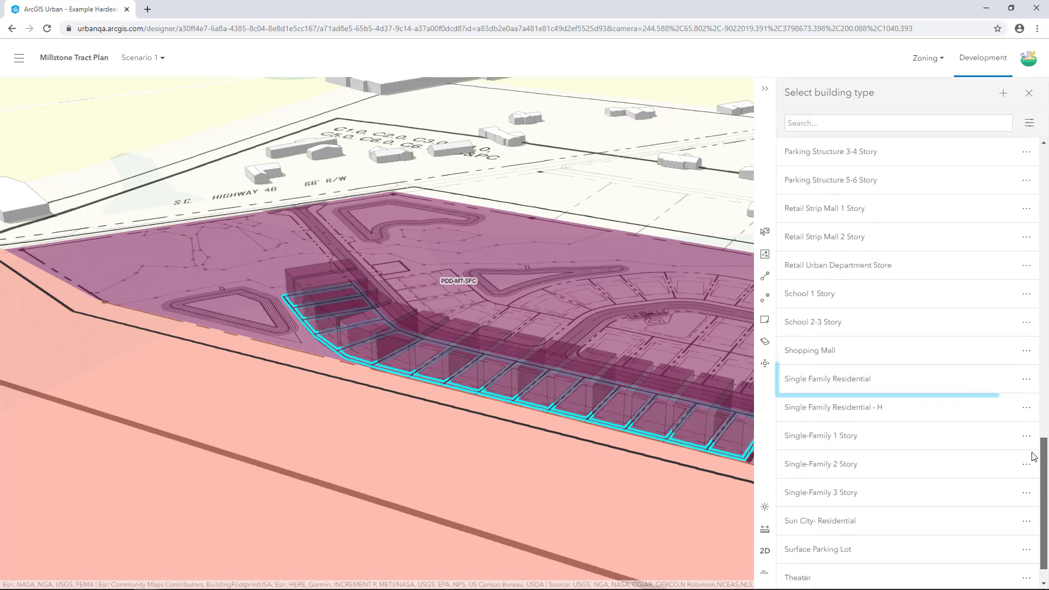
pyautogui.click(890, 380)
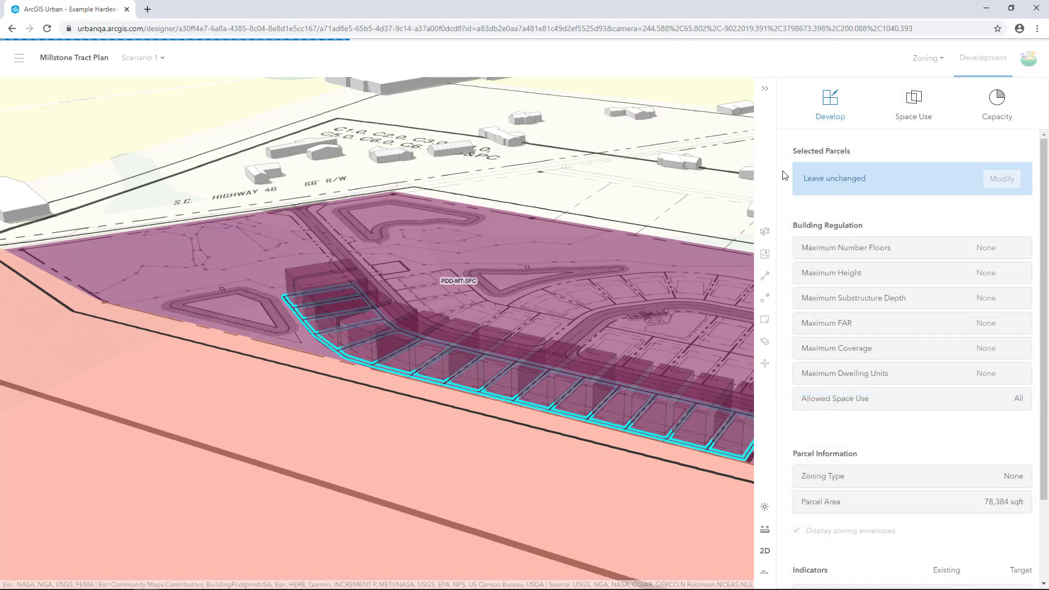
pyautogui.click(764, 90)
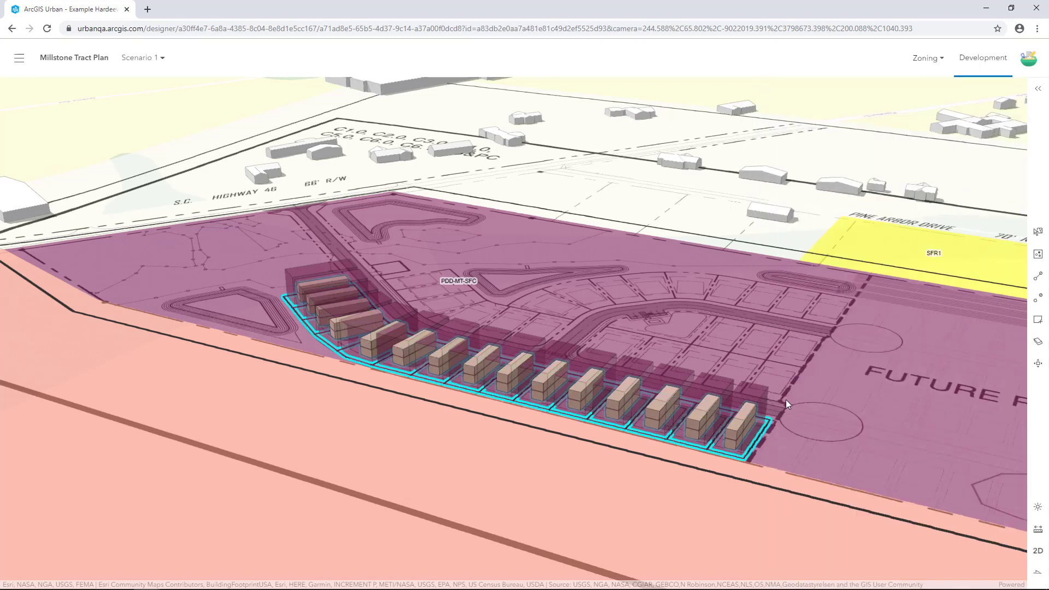
pyautogui.moveTo(787, 402); pyautogui.dragTo(792, 333, button='right')
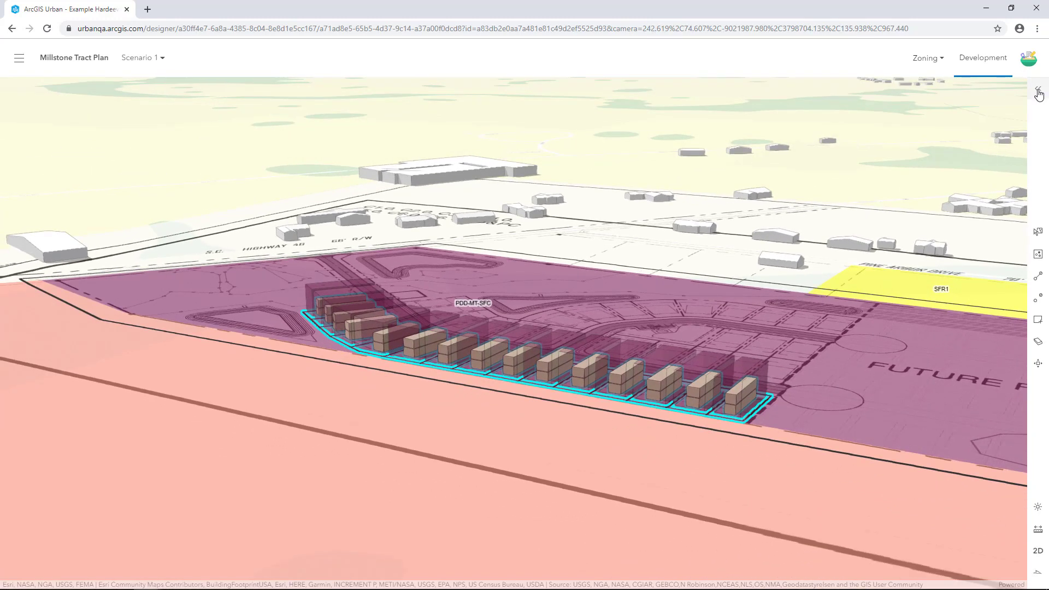
# Review Parcel and Building Information: two-floor, 24 ft RES_SF buildings with 1,101 sqft footprints.
pyautogui.click(1039, 90)
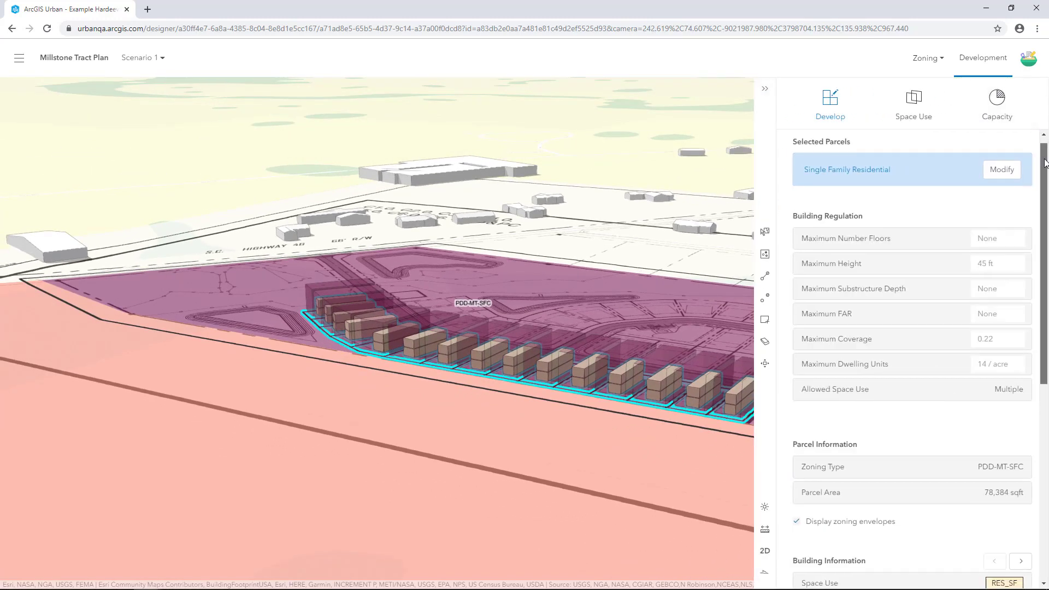
pyautogui.moveTo(1044, 165); pyautogui.dragTo(1045, 199)
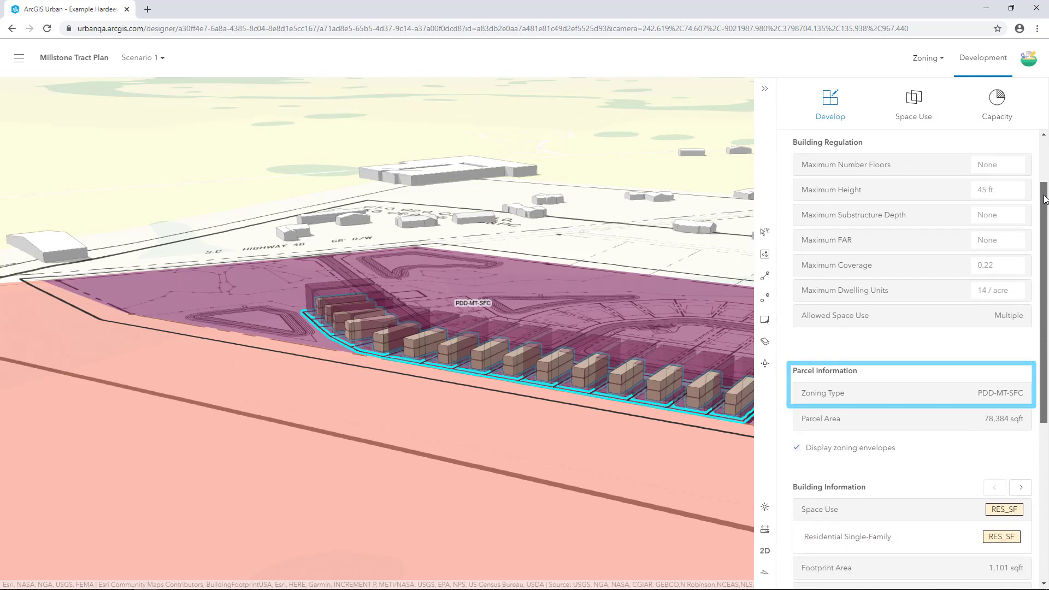
pyautogui.moveTo(1045, 200); pyautogui.dragTo(1045, 324)
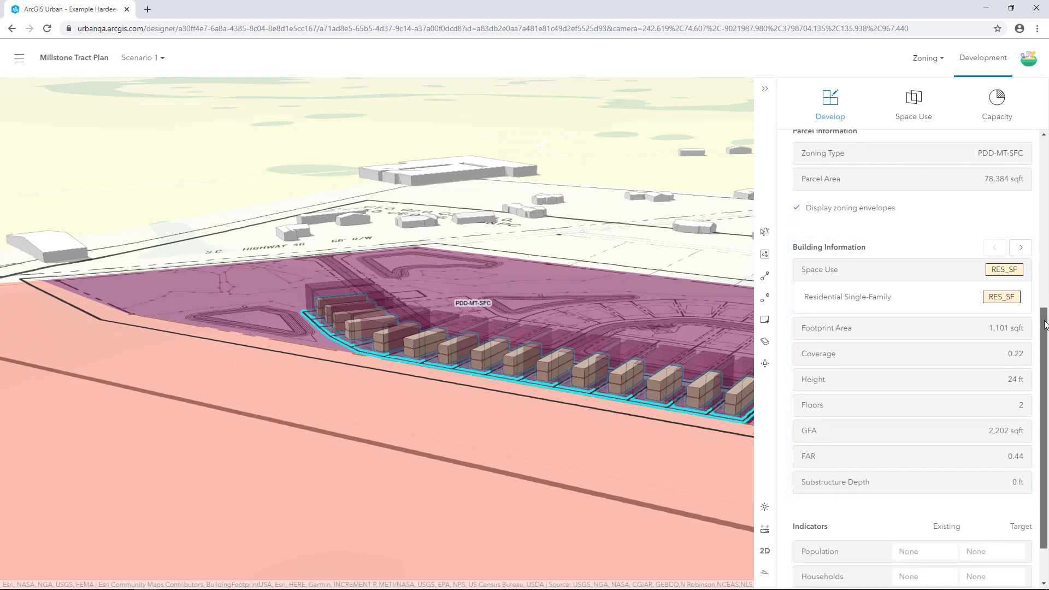
pyautogui.moveTo(1045, 324); pyautogui.dragTo(1045, 325)
pyautogui.scroll(-2, 639, 413)
pyautogui.click(592, 430)
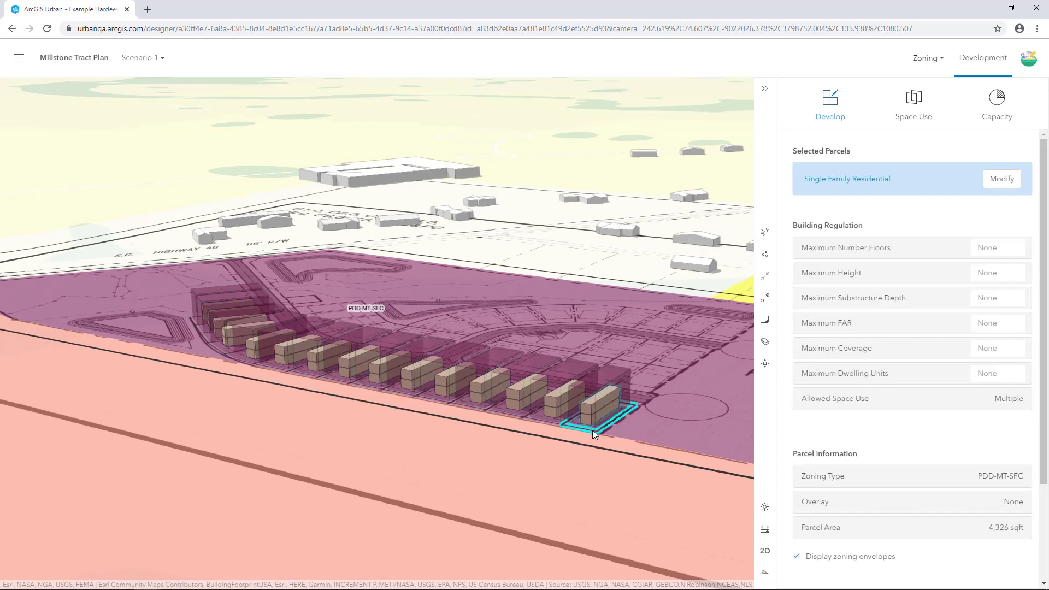
pyautogui.click(1000, 181)
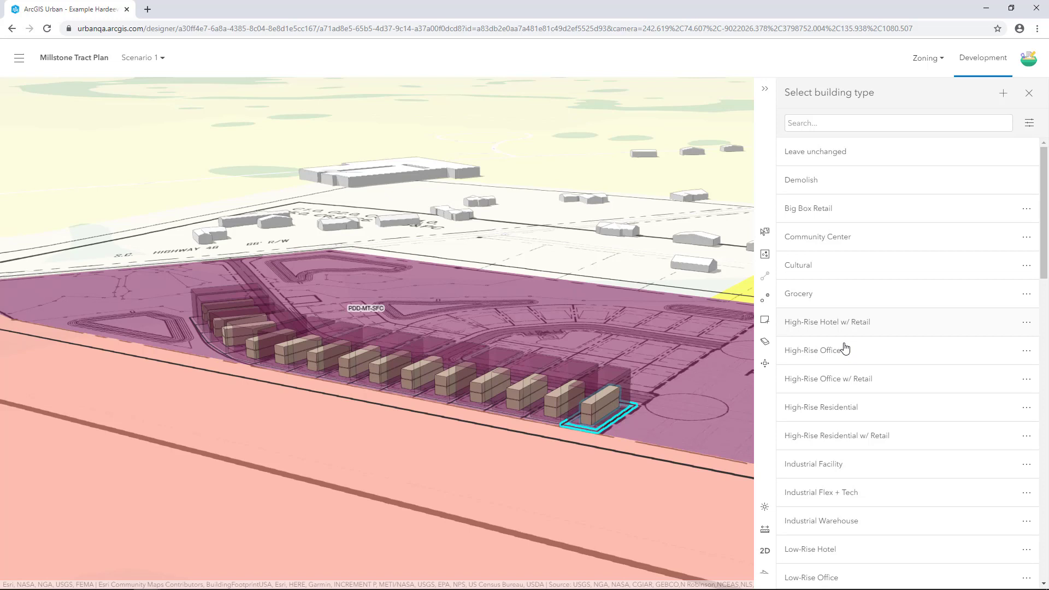
pyautogui.click(845, 350)
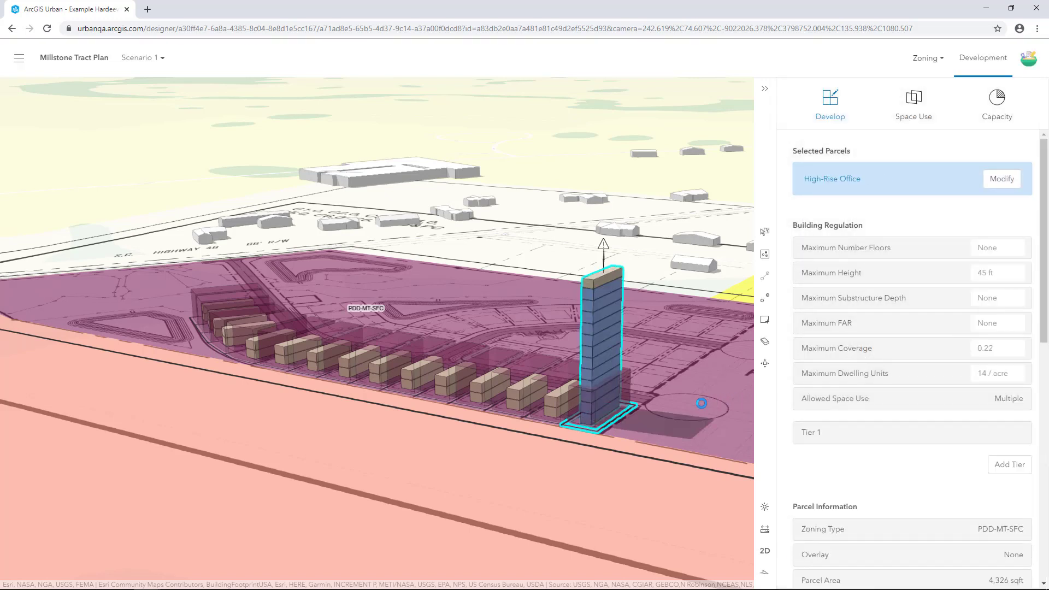
pyautogui.moveTo(702, 403); pyautogui.dragTo(722, 400)
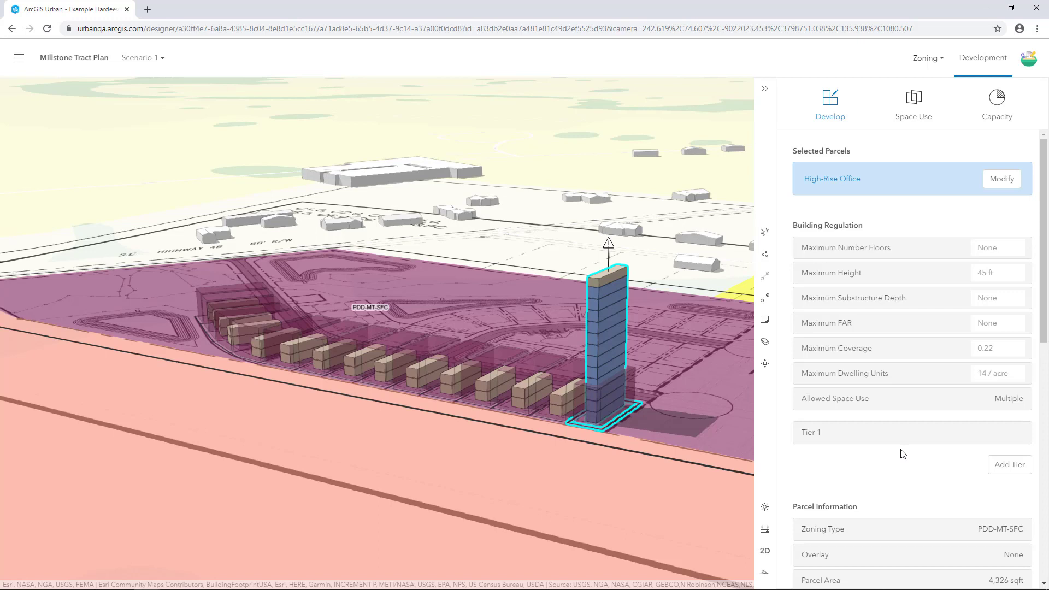
pyautogui.scroll(-5, 903, 454)
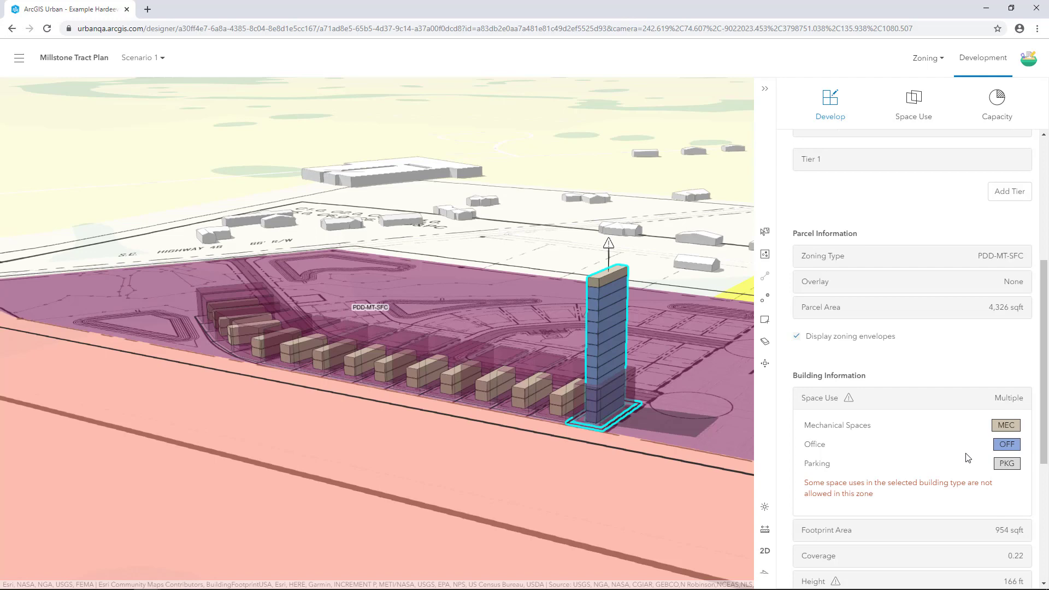
pyautogui.press('Escape')
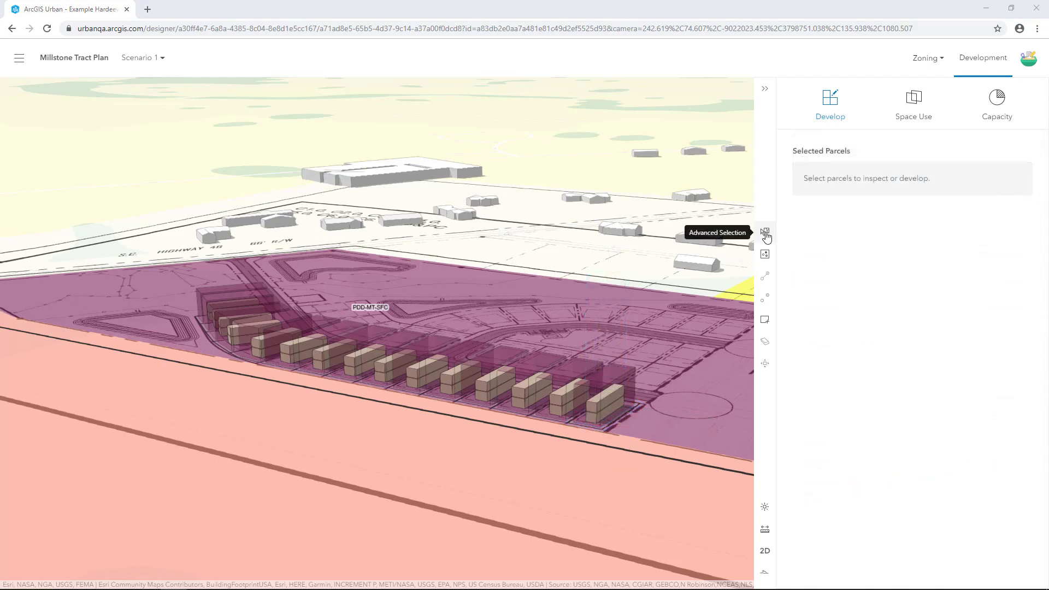
# Rectangle-select the whole single-family parcel row and turn off Display zoning envelopes.
pyautogui.click(765, 233)
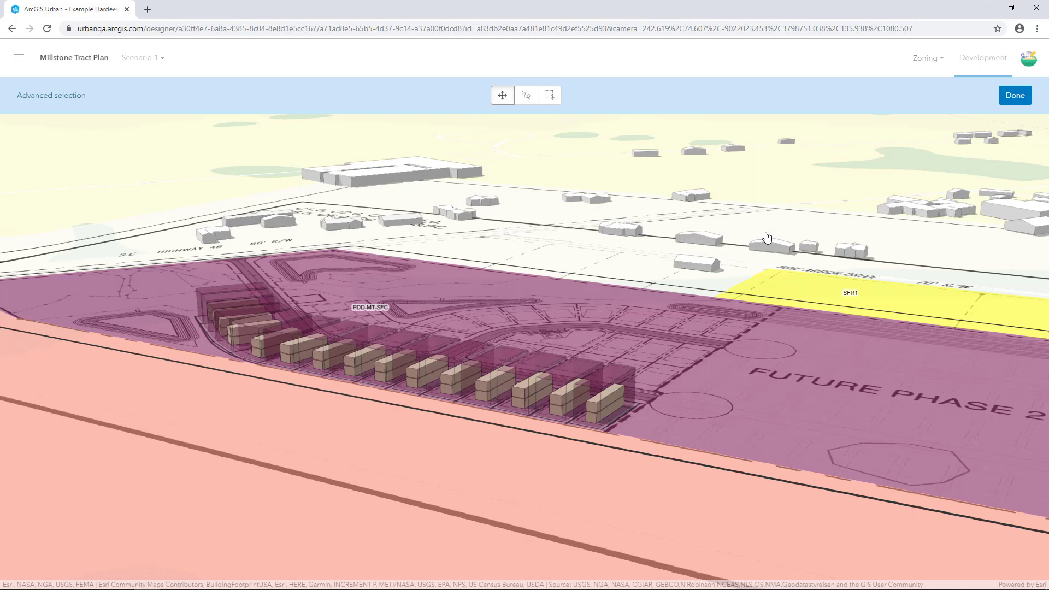
pyautogui.click(549, 96)
pyautogui.moveTo(708, 486); pyautogui.dragTo(184, 258)
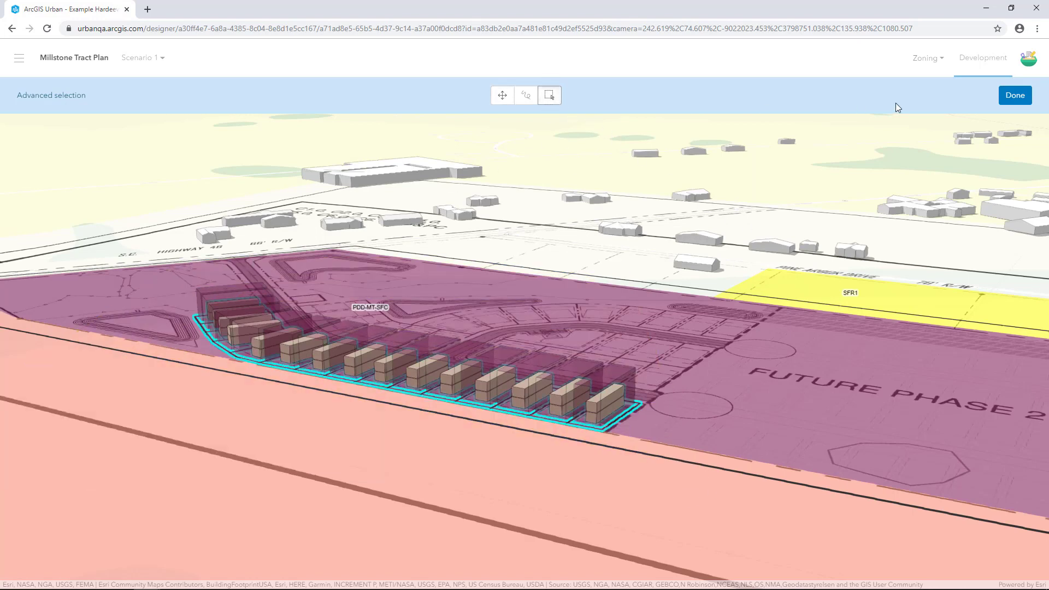
pyautogui.click(1017, 98)
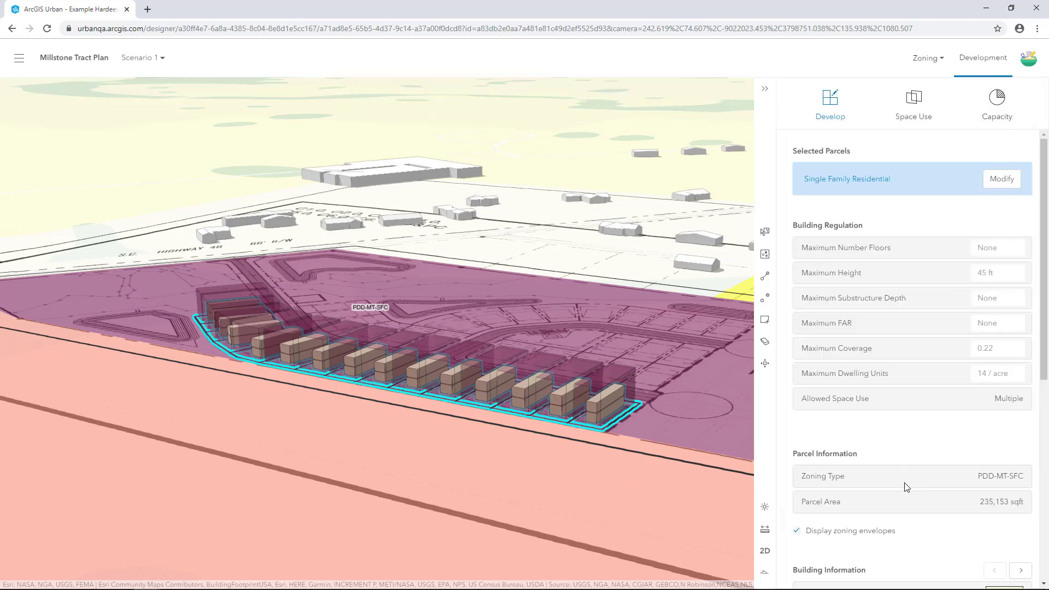
pyautogui.click(797, 531)
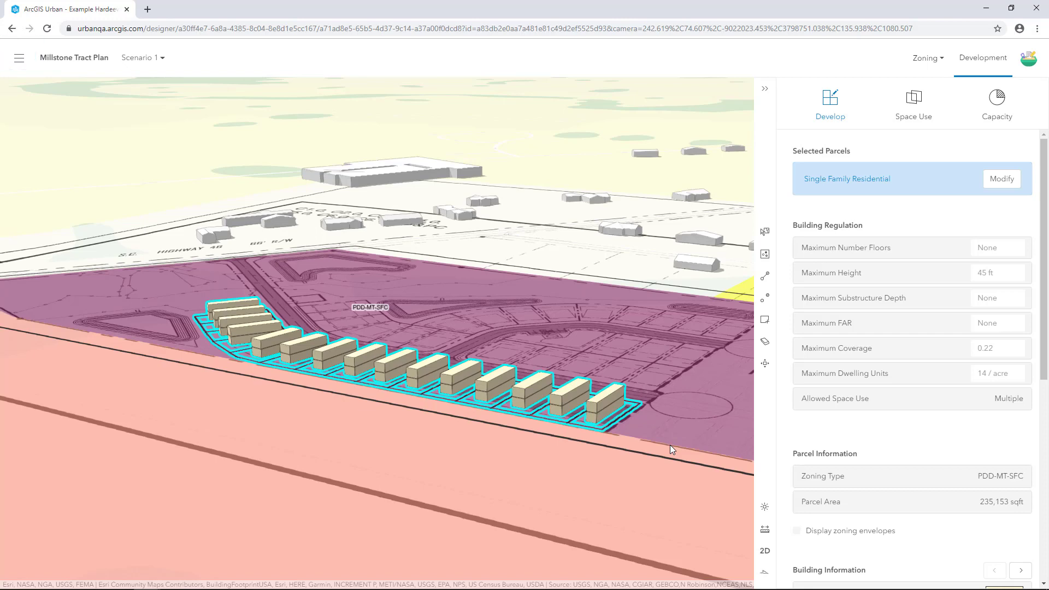
# Reframe the parcel row in a top-down view and open Edit parcel edges, all edges labelled side.
pyautogui.click(765, 551)
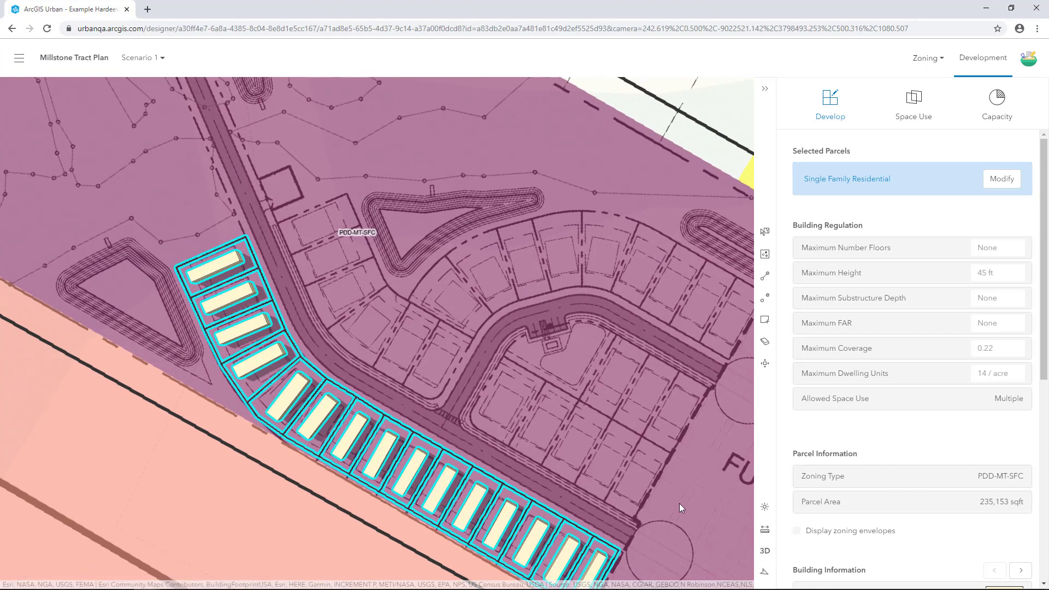
pyautogui.click(765, 551)
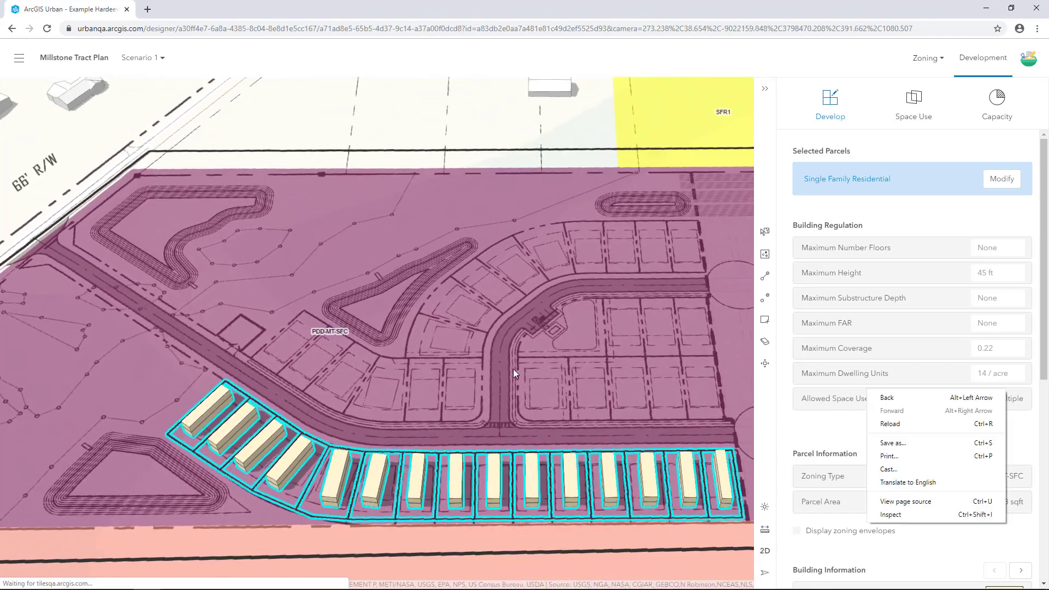
pyautogui.moveTo(514, 371); pyautogui.dragTo(475, 300)
pyautogui.moveTo(474, 300); pyautogui.dragTo(459, 344, button='right')
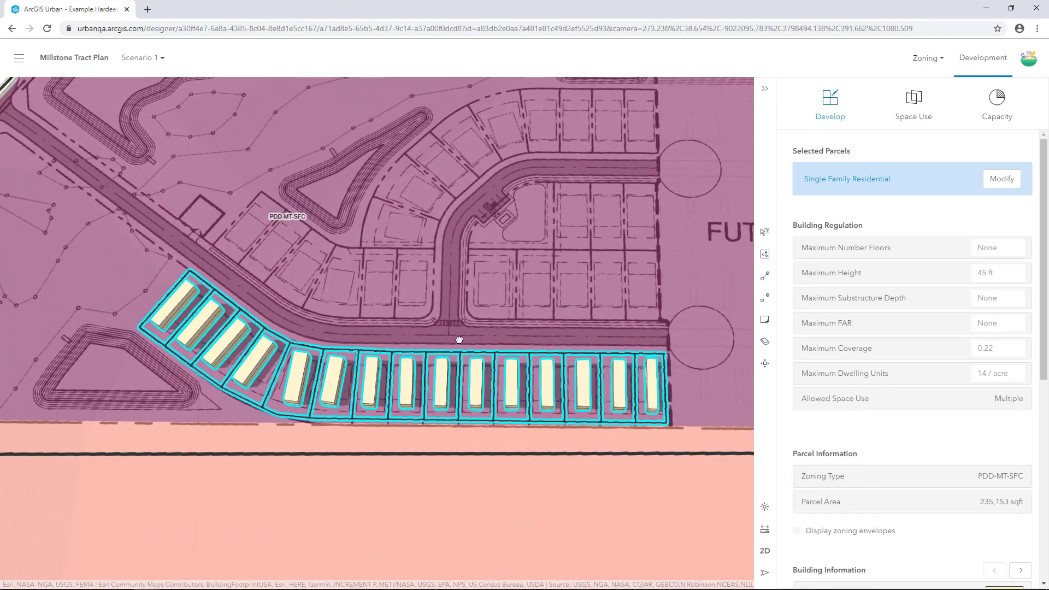
pyautogui.click(766, 366)
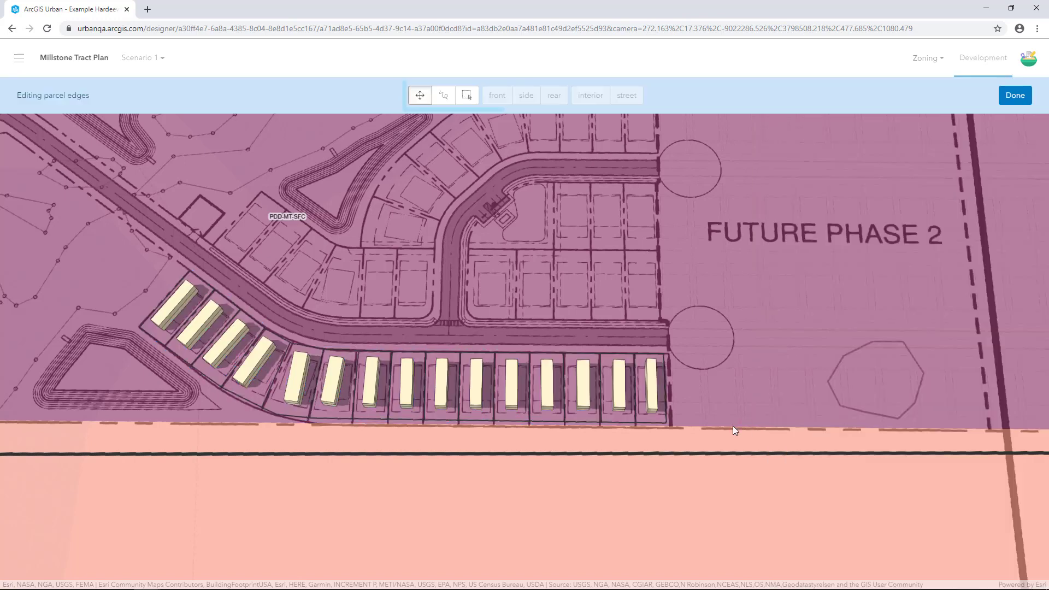
pyautogui.click(766, 368)
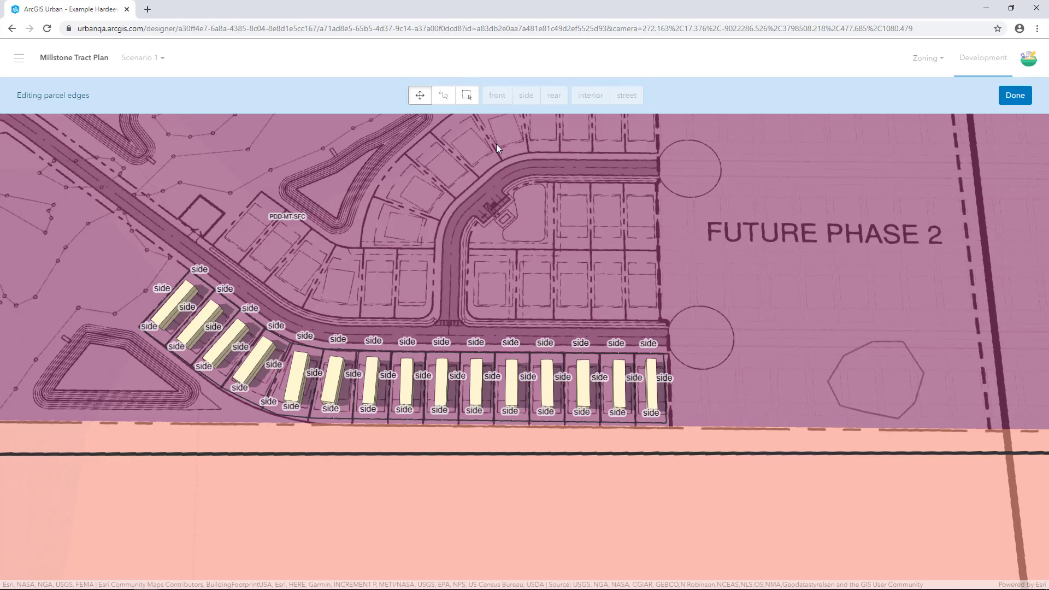
# Mark the road-facing top edges as front street and the bottom edges as rear.
pyautogui.click(467, 96)
pyautogui.moveTo(658, 358)
pyautogui.mouseDown()
pyautogui.moveTo(282, 345)
pyautogui.moveTo(208, 282)
pyautogui.mouseUp()
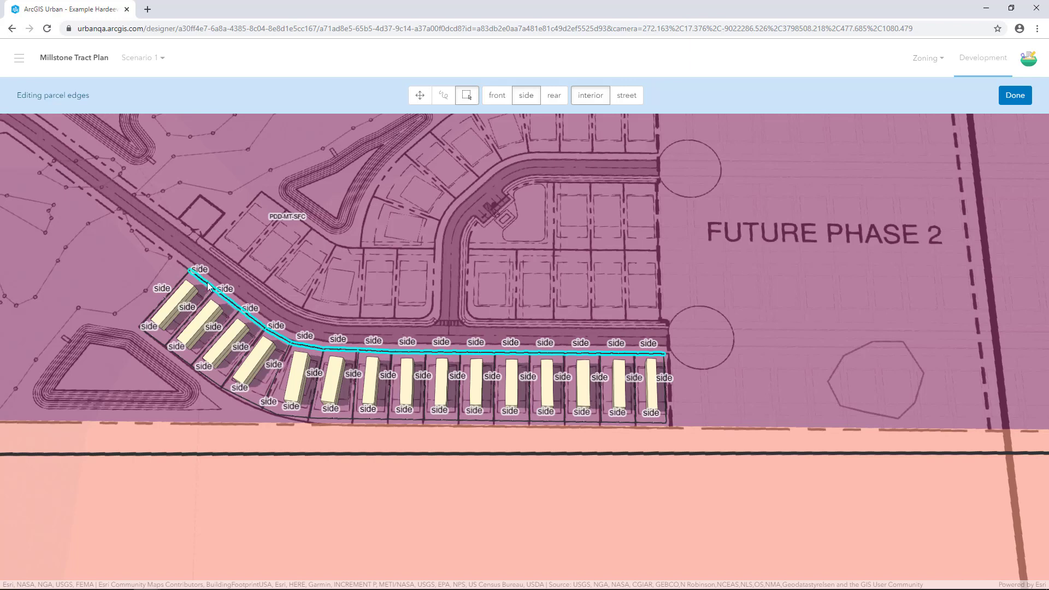
pyautogui.click(496, 96)
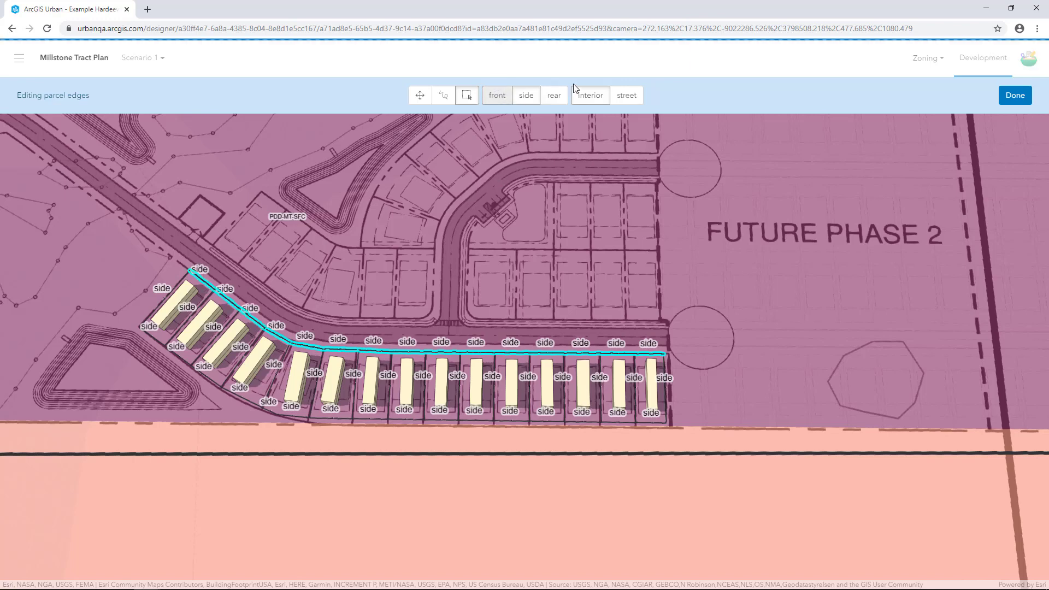
pyautogui.click(626, 96)
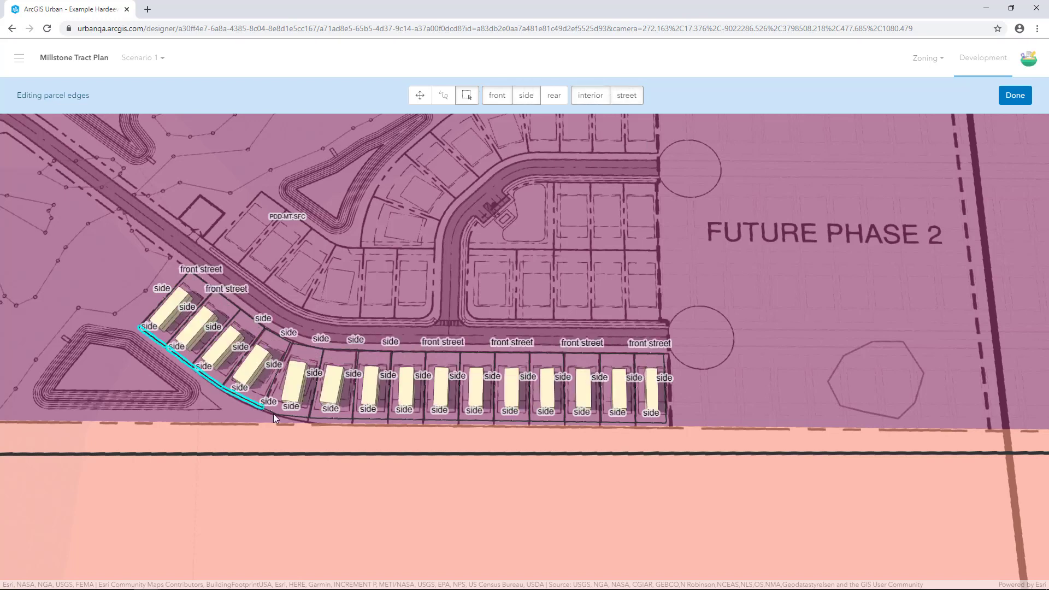
pyautogui.moveTo(448, 419); pyautogui.dragTo(643, 421)
pyautogui.click(555, 97)
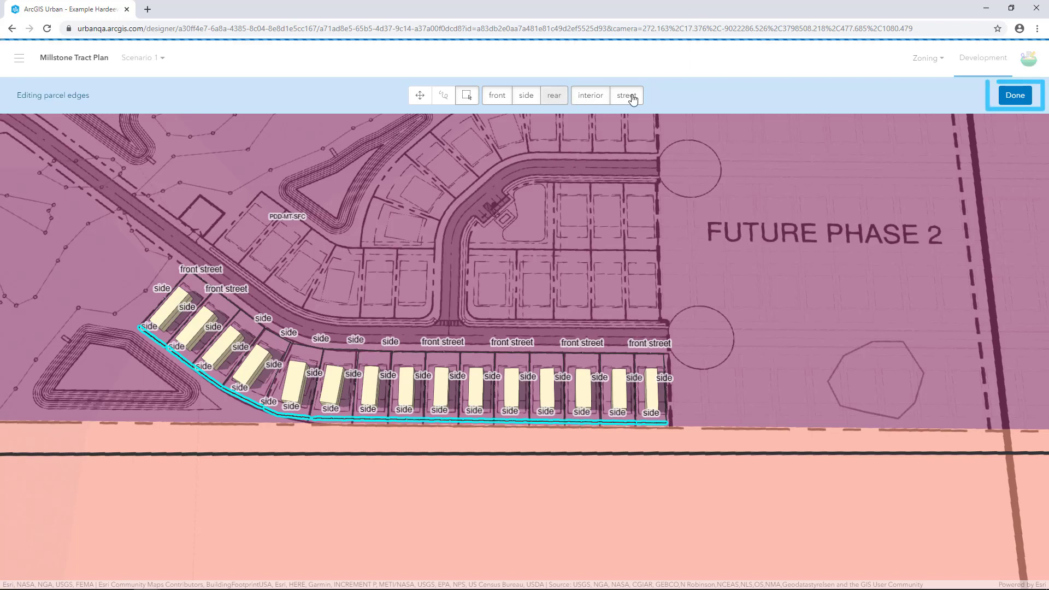
# Finish the parcel-edge edits and frame an oblique 3D view of the two-storey cottages along the row.
pyautogui.click(1016, 95)
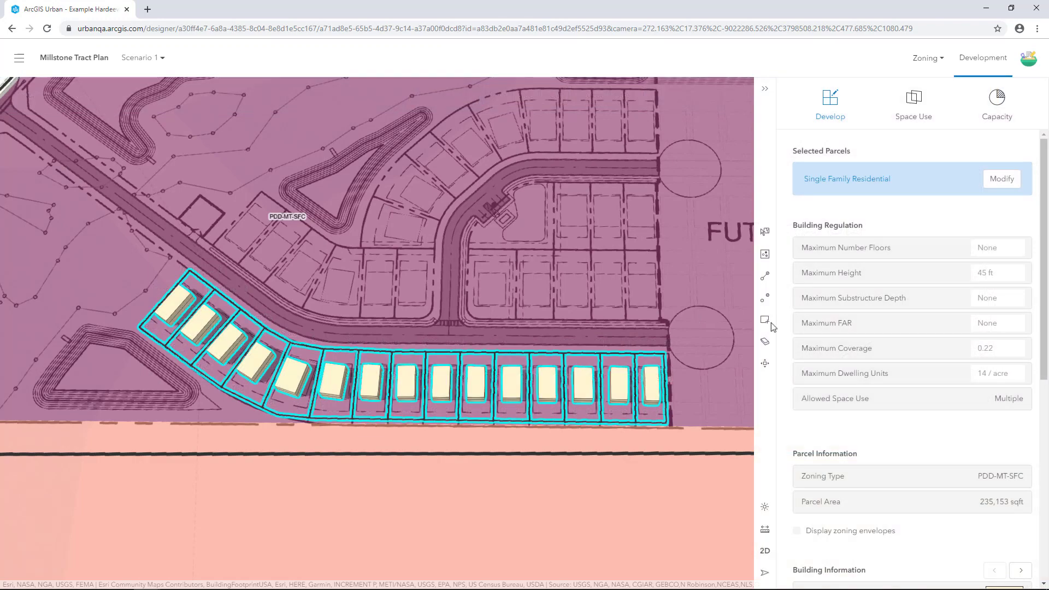
pyautogui.click(762, 93)
pyautogui.moveTo(703, 417); pyautogui.dragTo(655, 369, button='right')
pyautogui.scroll(2, 655, 369)
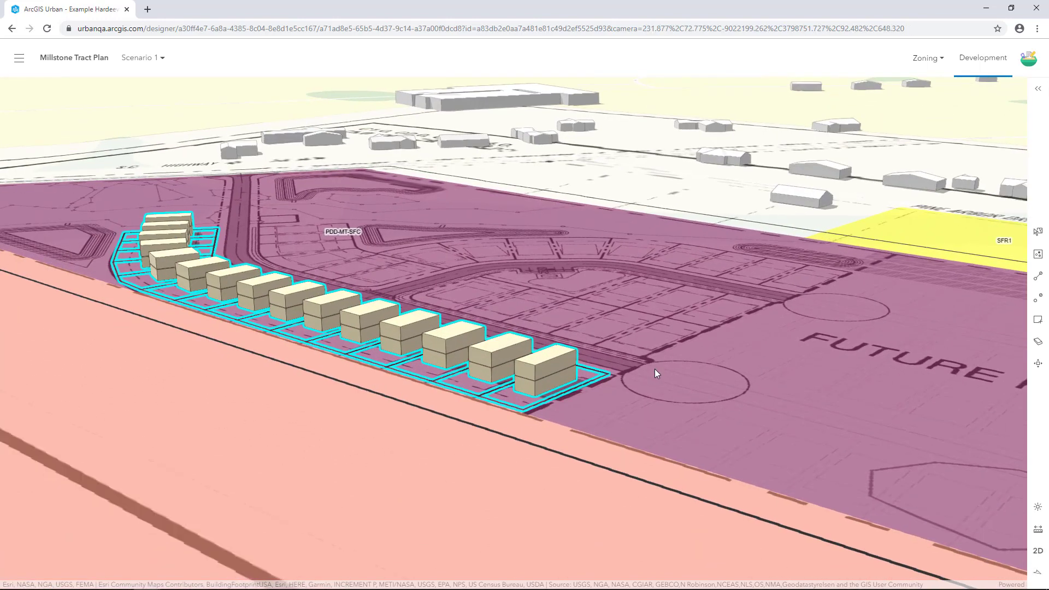
pyautogui.moveTo(650, 370); pyautogui.dragTo(693, 385)
pyautogui.click(693, 385)
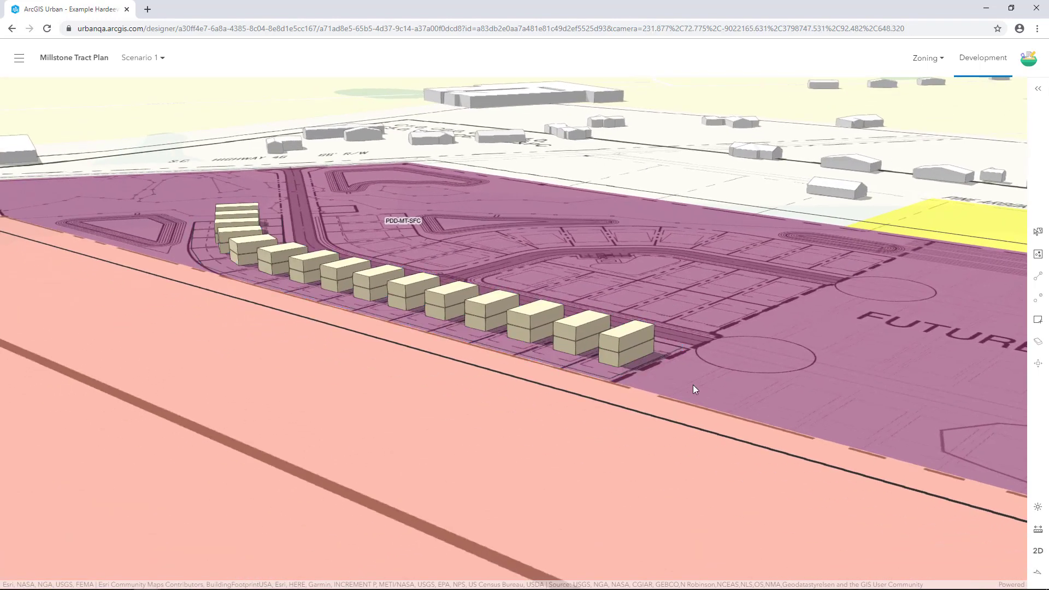